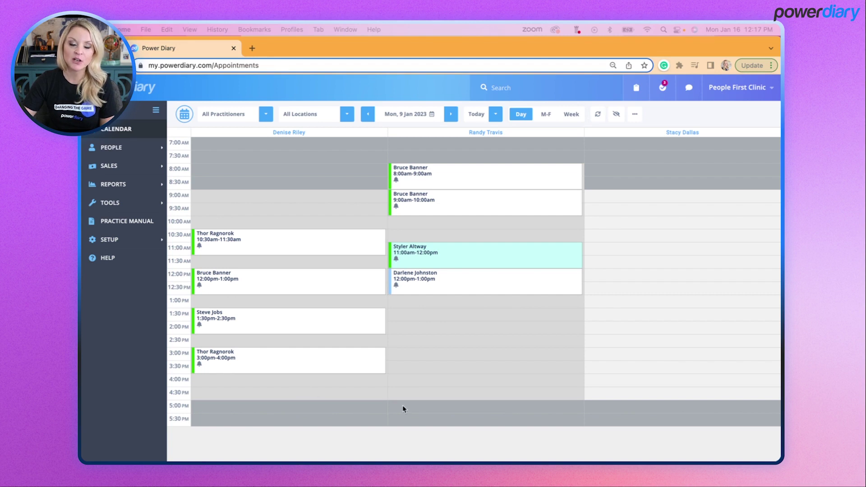
- Open the Diagnosis Code List in the Custom Lists setup and look over the default diagnosis codes
left_click(112, 241)
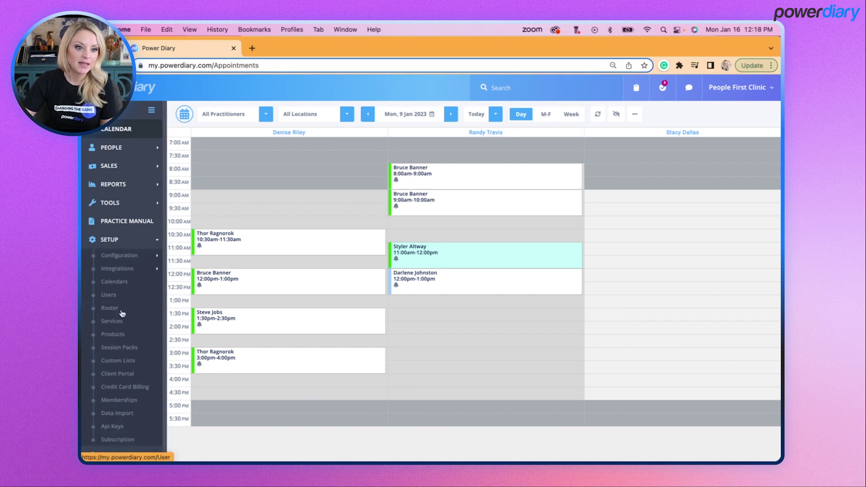
left_click(119, 360)
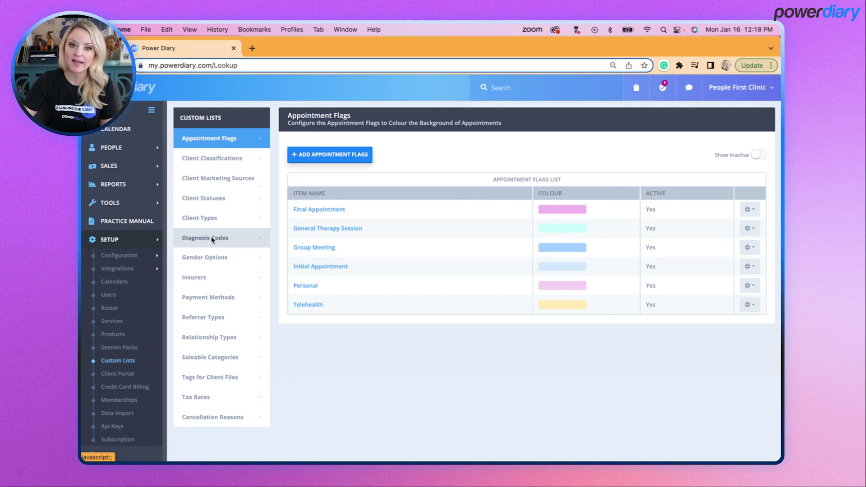
left_click(212, 240)
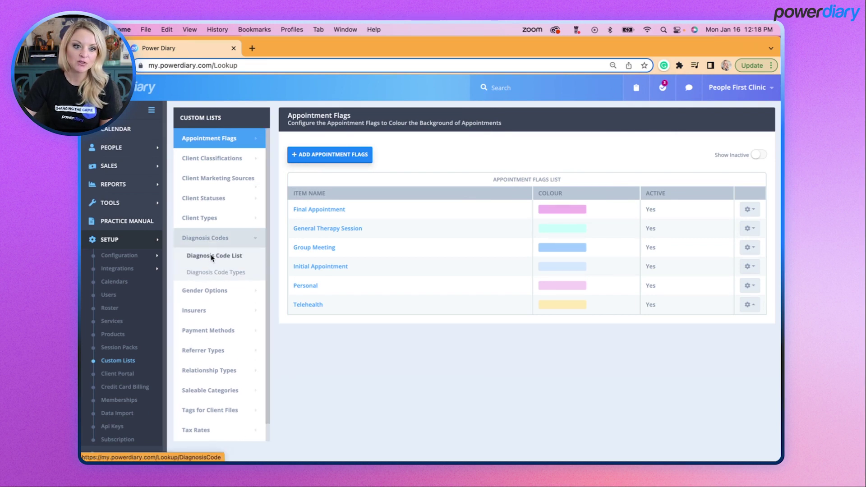
left_click(212, 256)
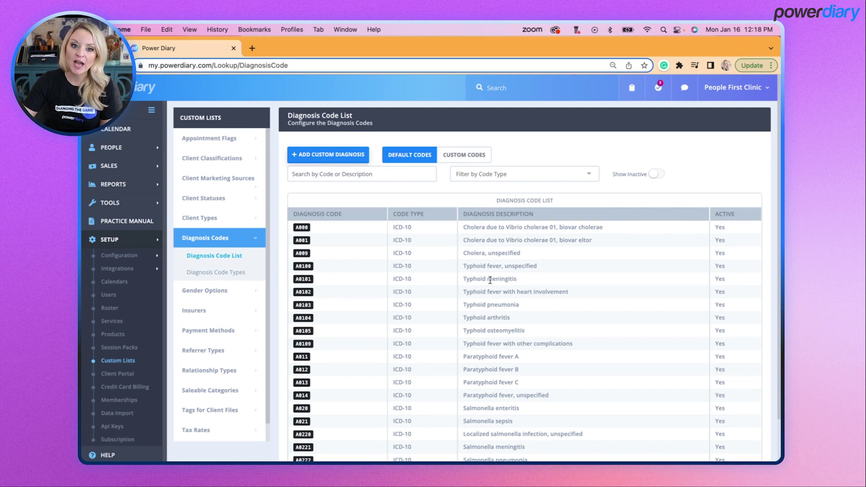
scroll(490, 280, "down", 2)
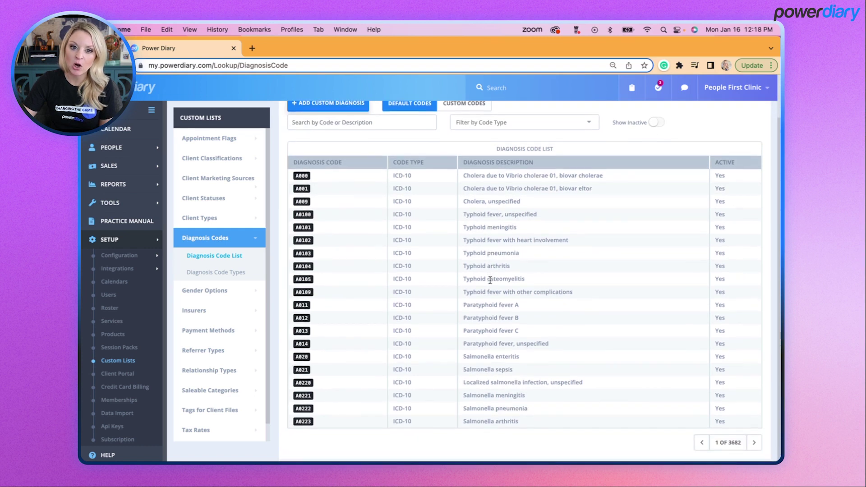
scroll(490, 280, "up", 2)
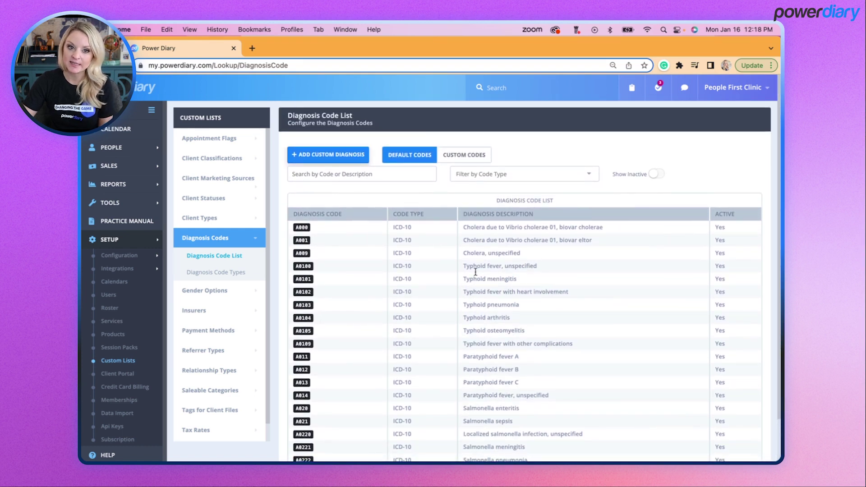
- Search the default diagnosis codes for STRESS and view the available code type filter options
left_click(316, 172)
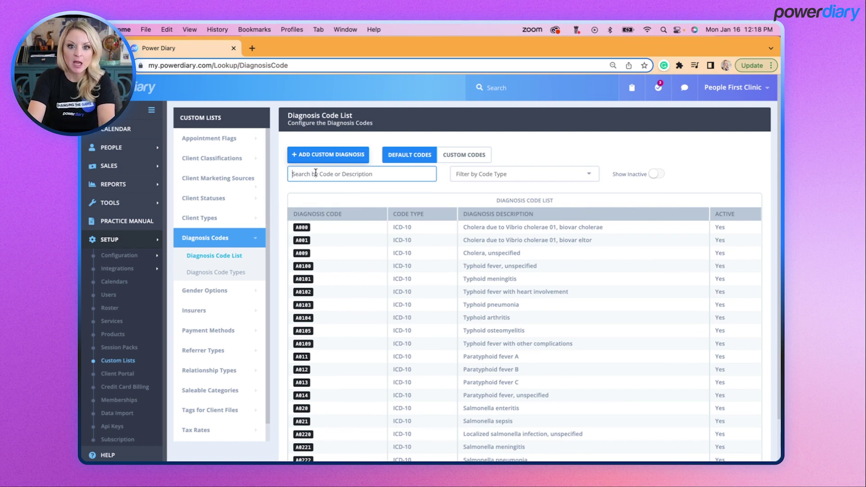
type("STRESS")
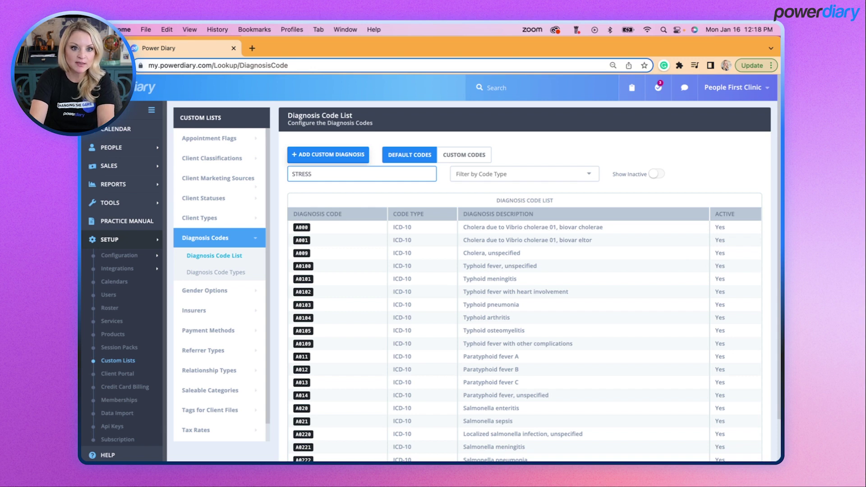
left_click(524, 174)
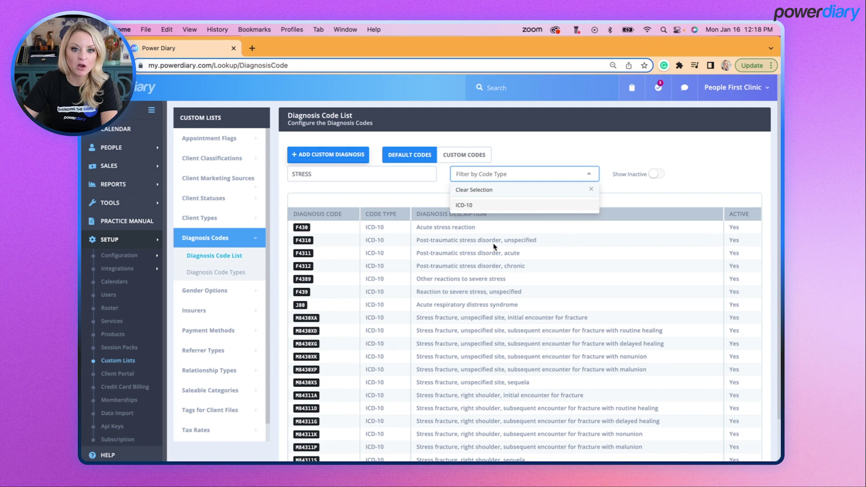
left_click(644, 157)
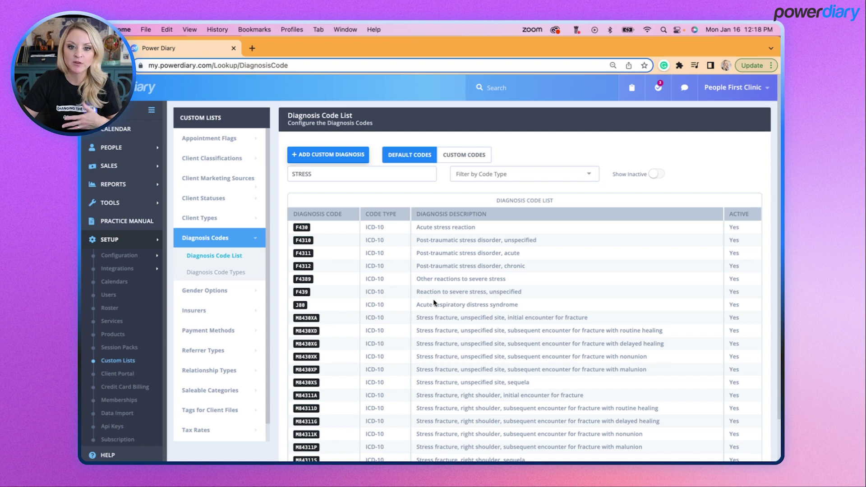
- Search the default diagnosis codes for F4312 with the code type filtered to ICD-10, and clear the search text
left_click(324, 178)
key("super+a")
type("F")
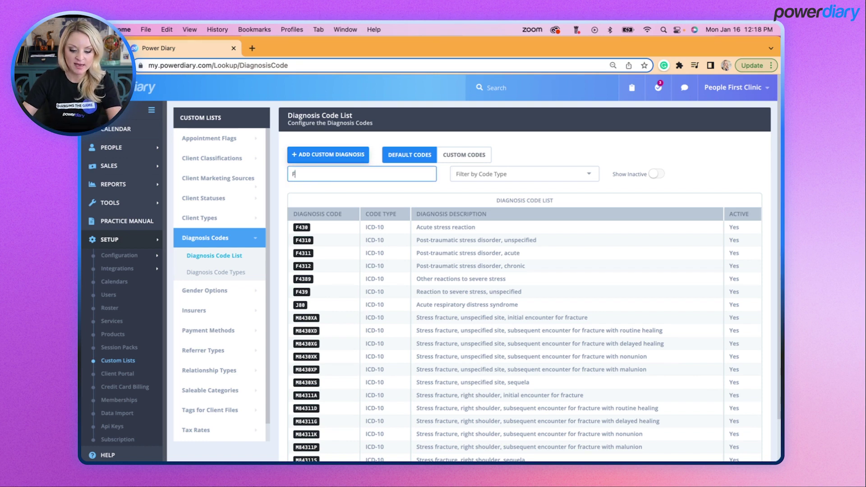
type("4312")
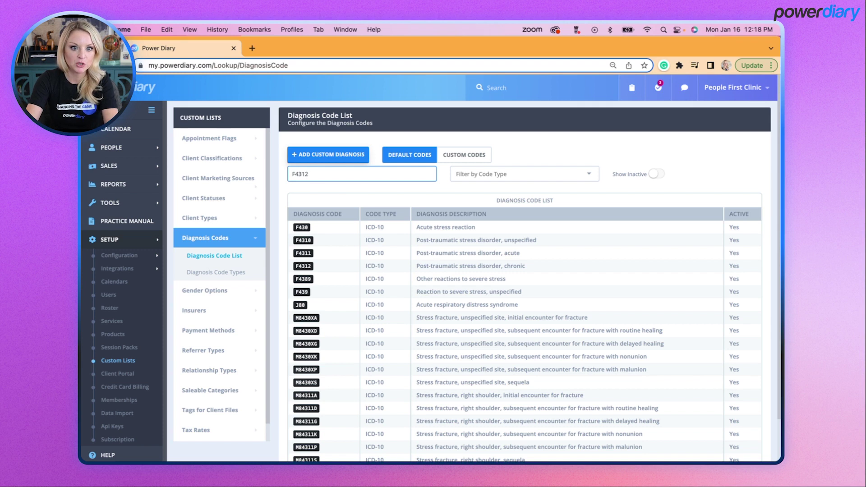
left_click(456, 174)
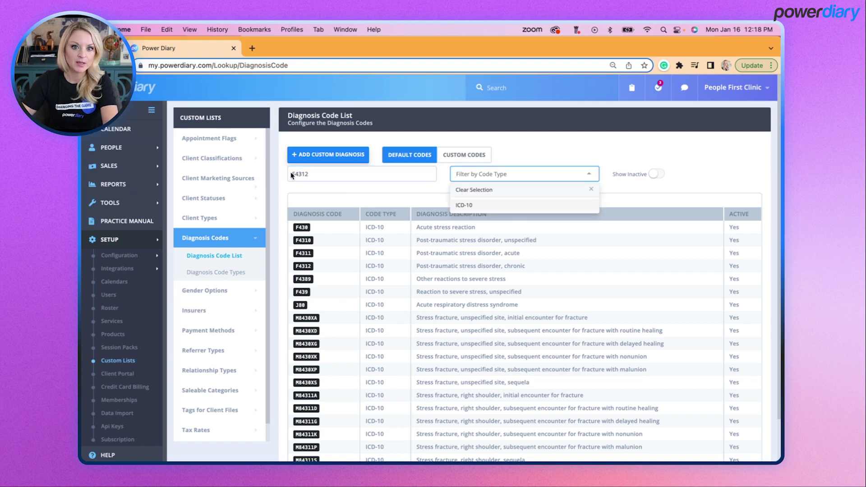
left_click(468, 204)
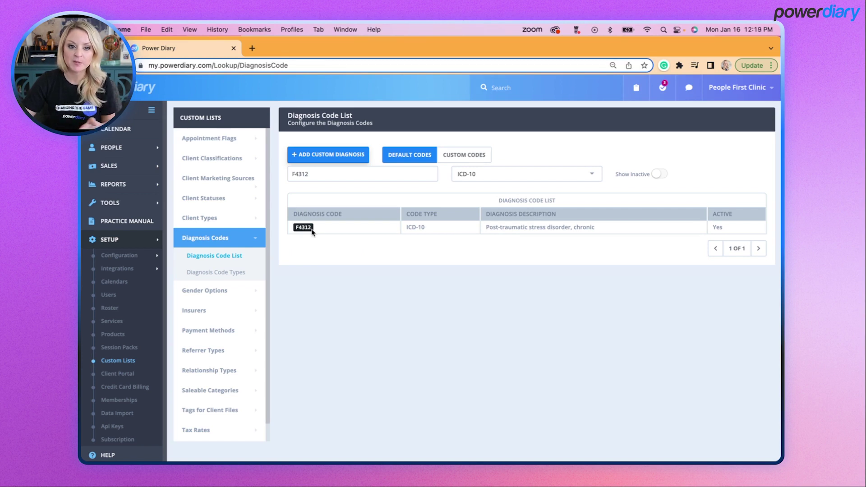
left_click_drag(311, 173, 271, 175)
key("BackSpace")
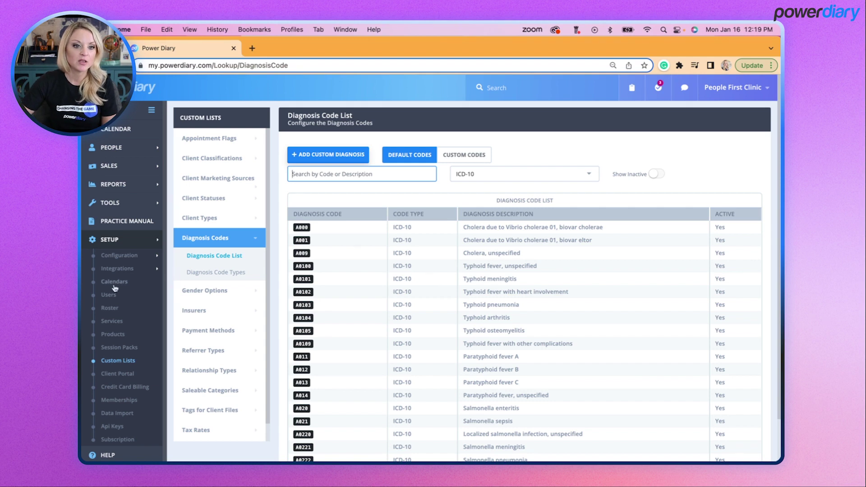
- Add and save an active diagnosis code type named ICD-11
left_click(202, 273)
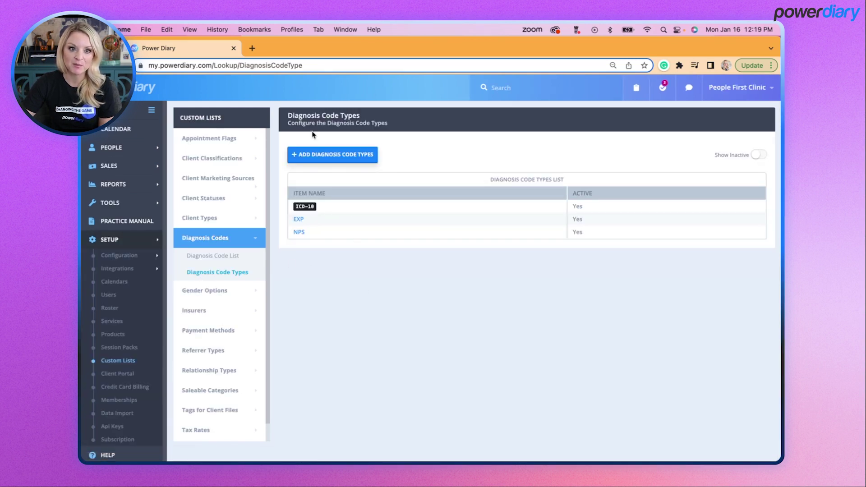
left_click(333, 156)
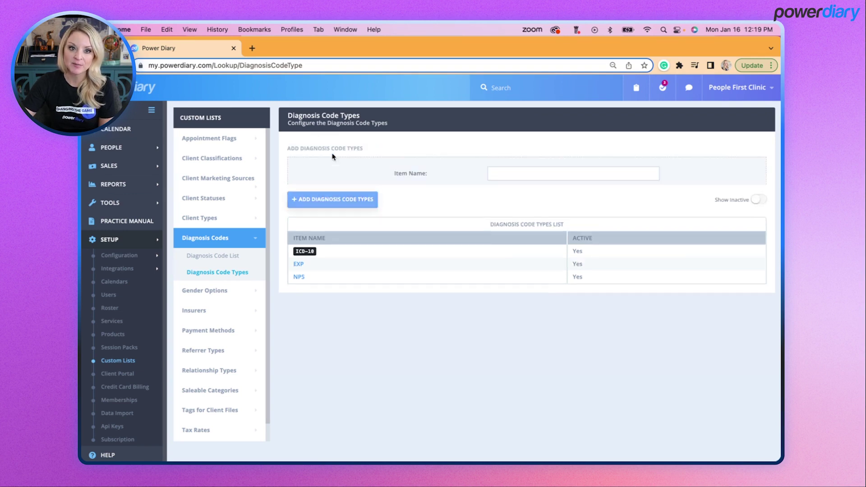
left_click(517, 171)
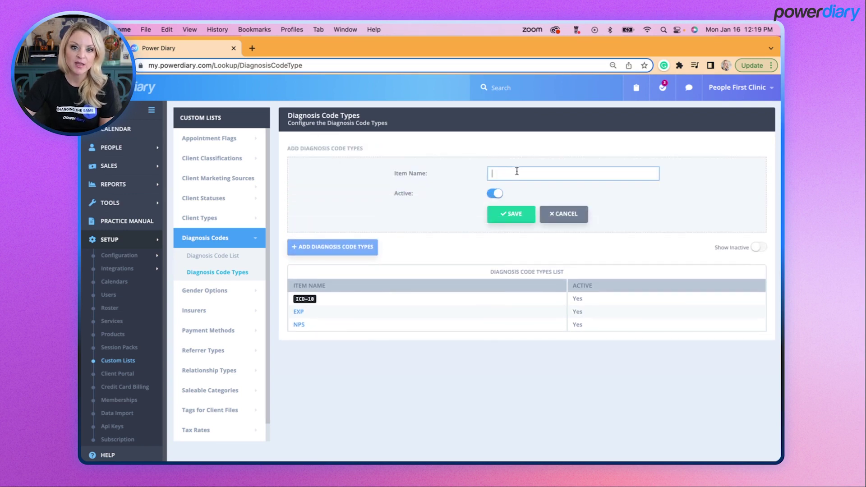
type("ICD-11")
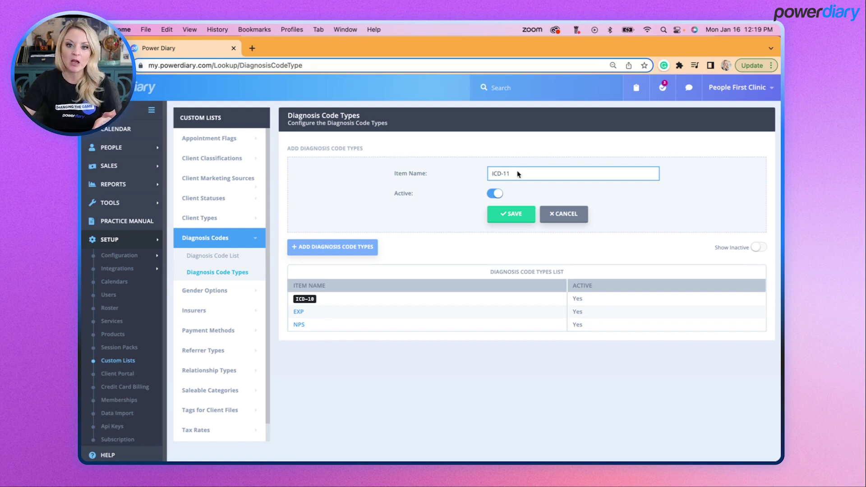
left_click(506, 215)
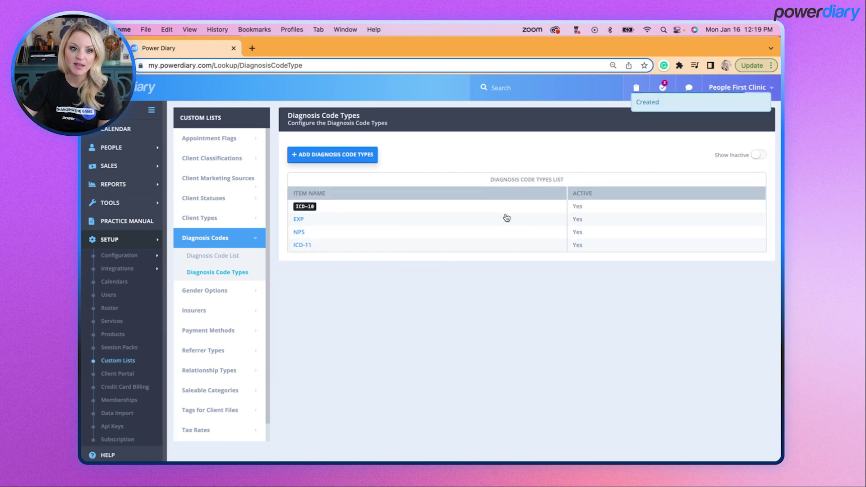
- Start a new custom diagnosis in the Diagnosis Code List with code G2345 and code type ICD-11
left_click(204, 259)
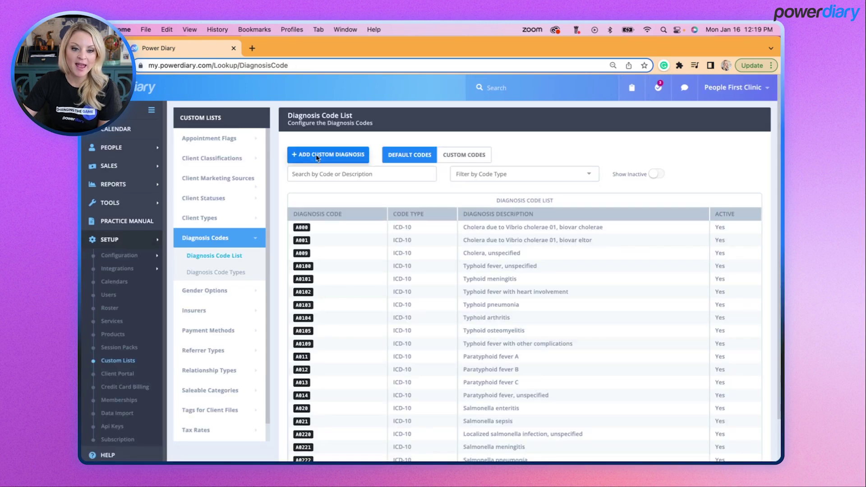
left_click(317, 155)
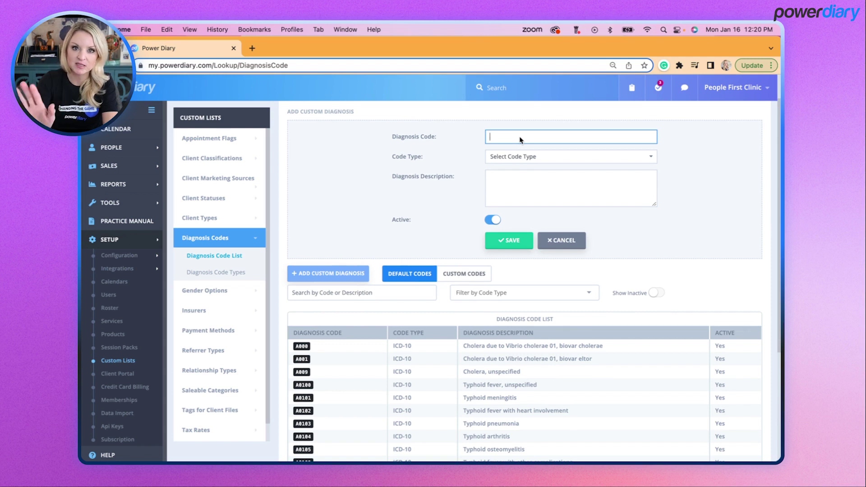
type("G2345")
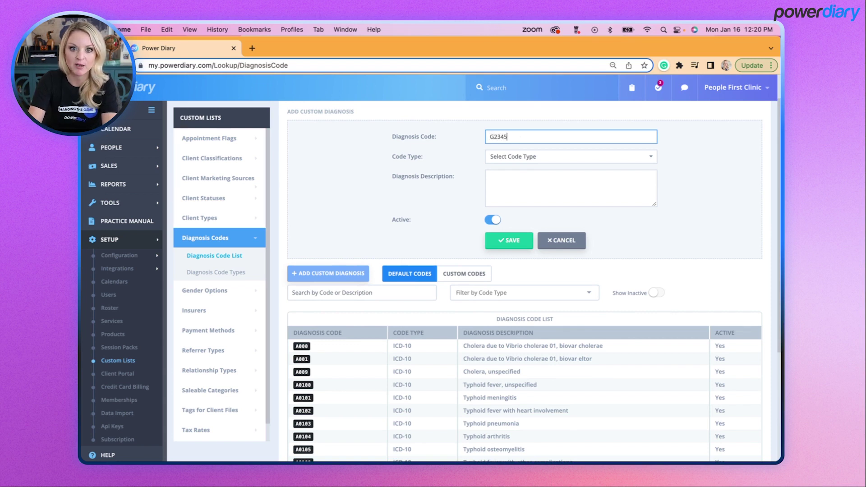
key("Tab")
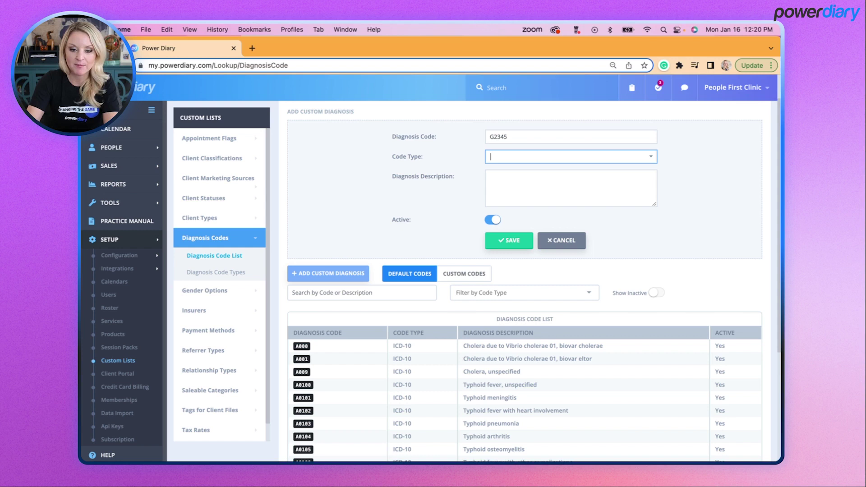
left_click(542, 157)
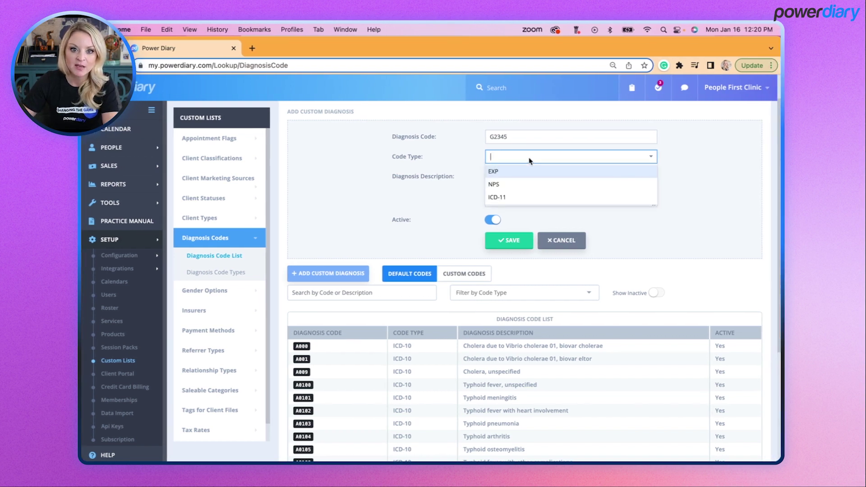
left_click(505, 196)
- Enter the diagnosis description "STRESS TEST DIAGNOSIS - EXAMPLE" and save the custom diagnosis
left_click(506, 195)
type("STRE")
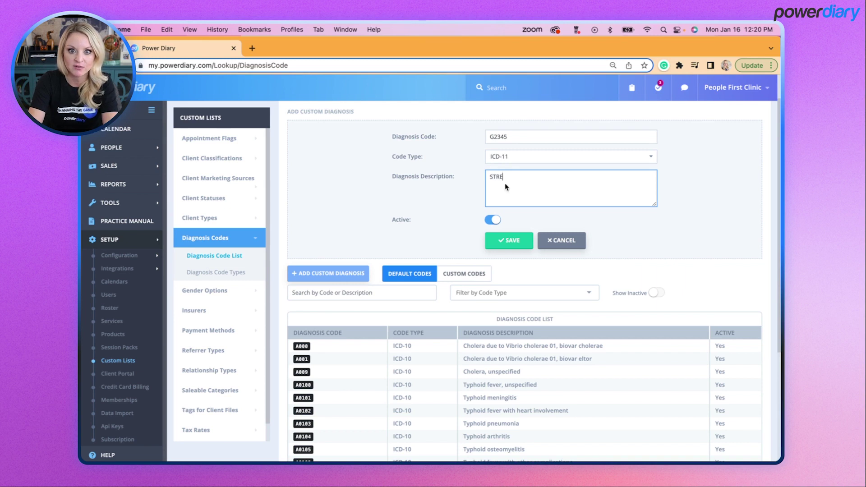
type("SS TEST ")
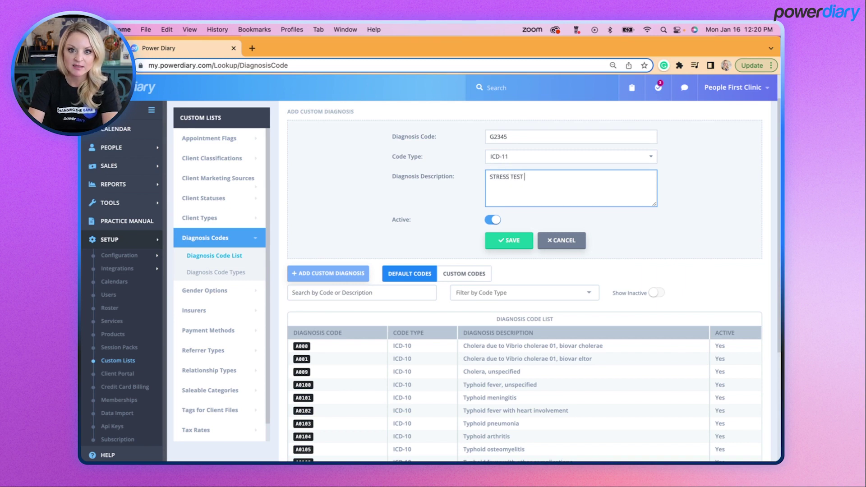
type("DIAGN")
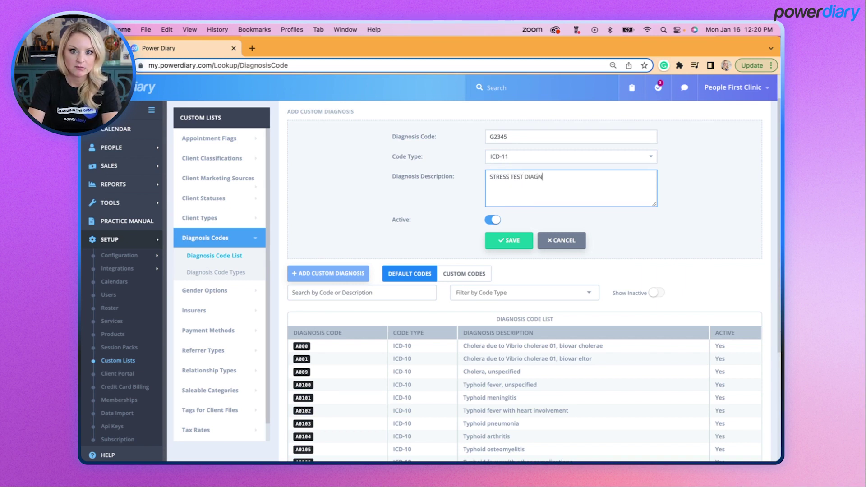
type("OSIS - EXAMPLE")
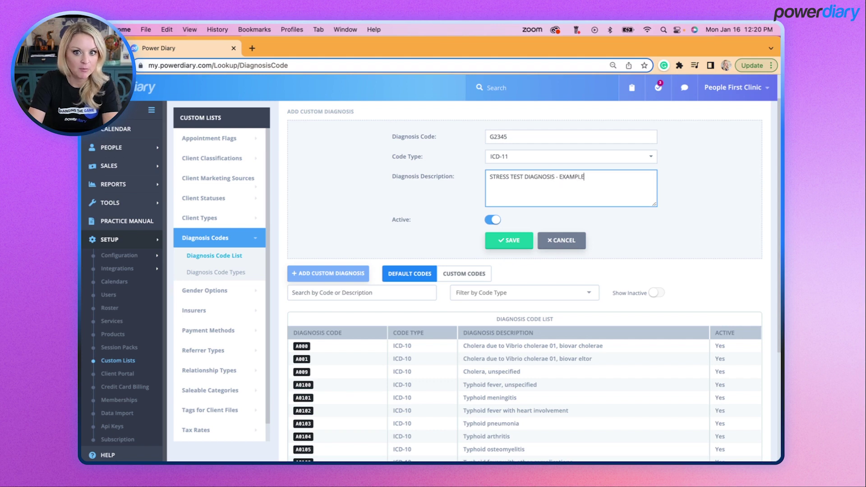
left_click(500, 240)
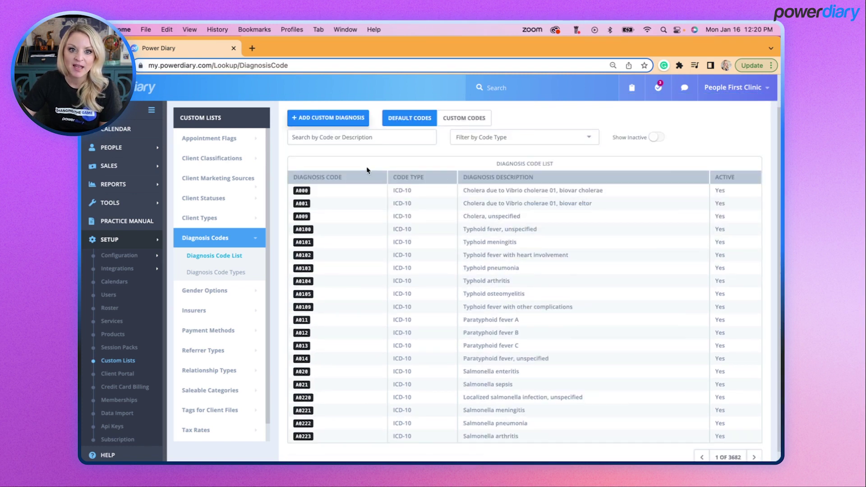
left_click(464, 141)
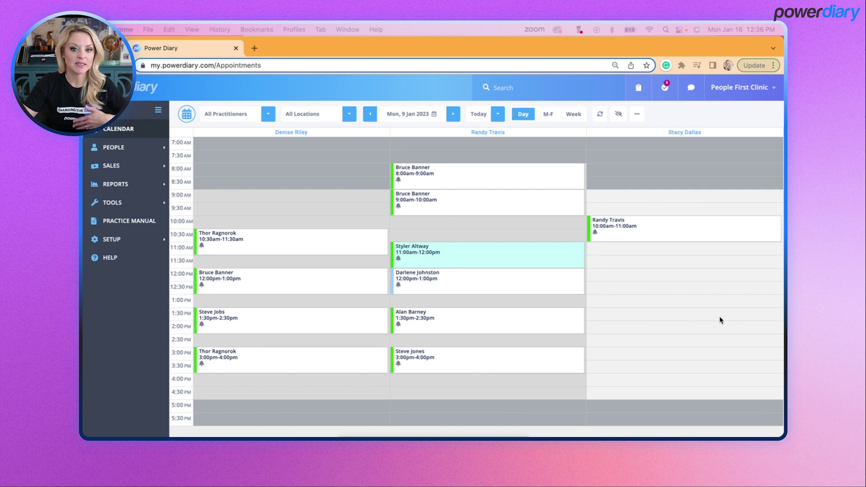
- Search the clients by first name for the client booked at 10:00am-11:00am and open their profile
left_click(113, 148)
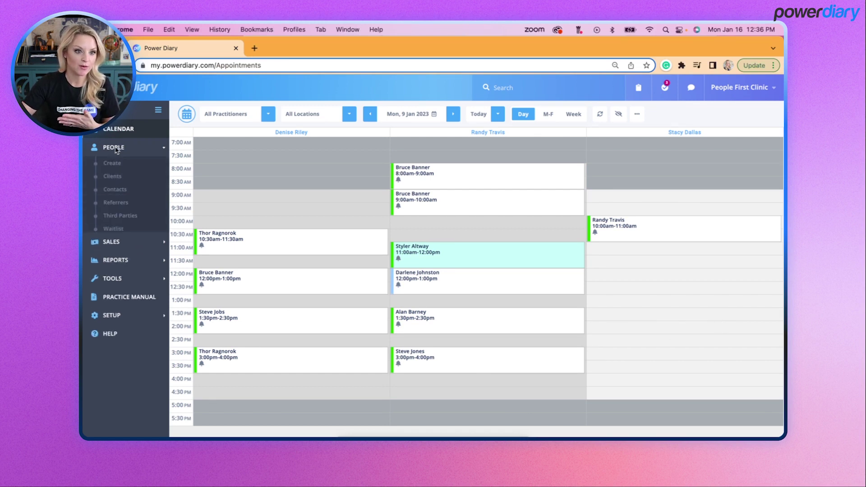
left_click(112, 176)
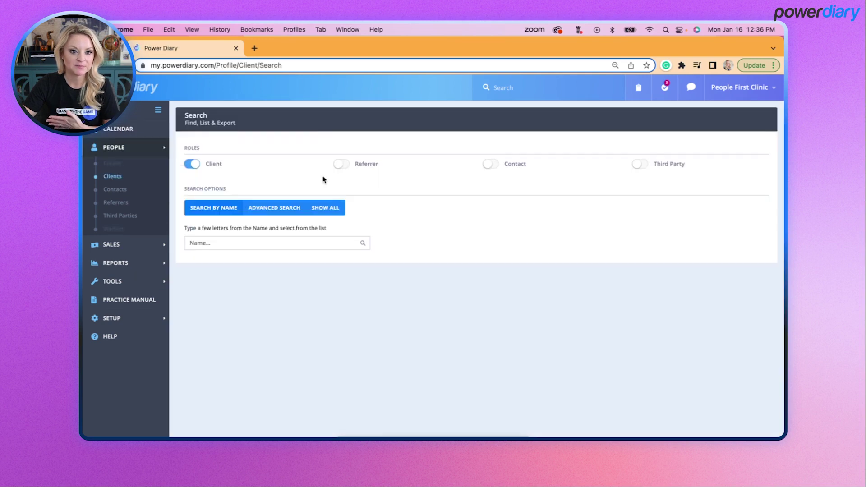
left_click(198, 243)
type("RANDY")
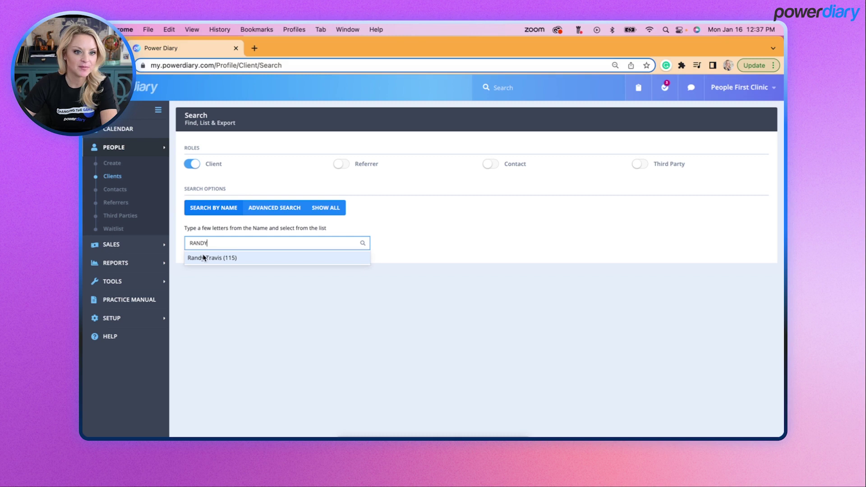
left_click(205, 258)
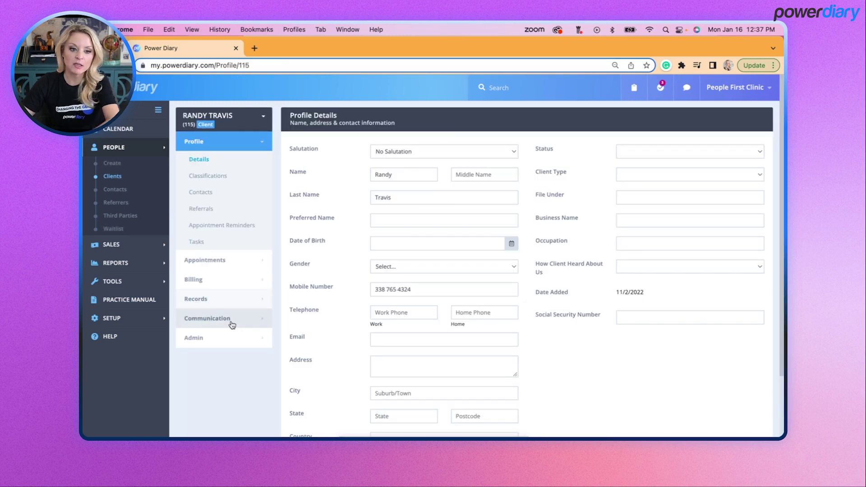
- Start a new diagnosis in the client's diagnosis records and set the date diagnosed to 01/09/2023
left_click(197, 299)
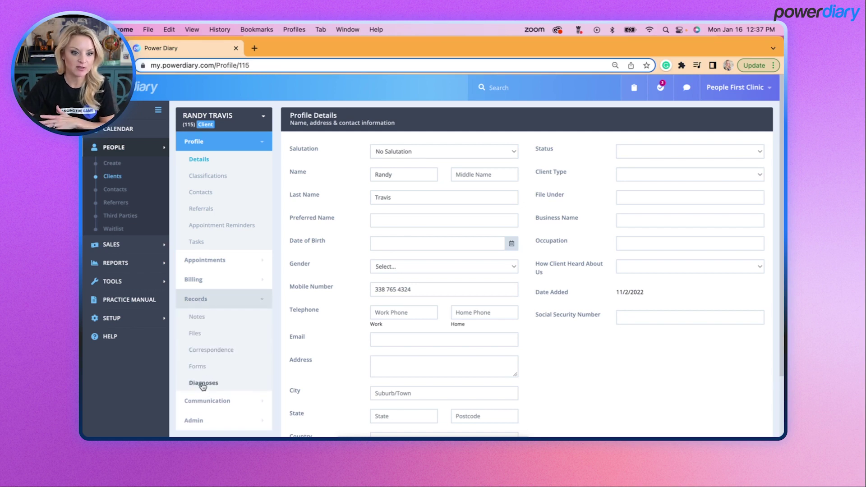
left_click(203, 384)
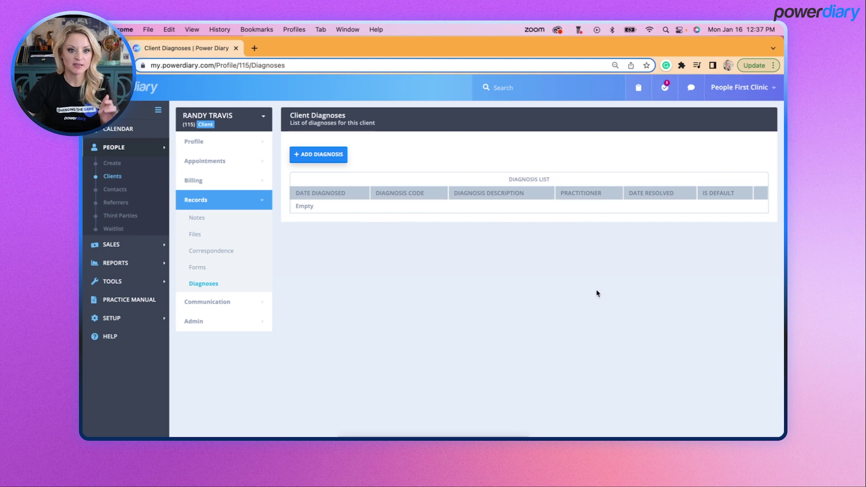
left_click(327, 158)
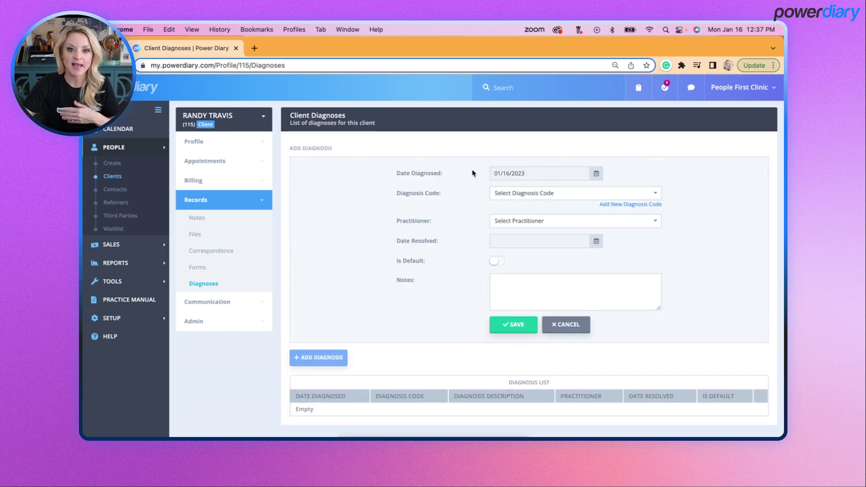
left_click(597, 175)
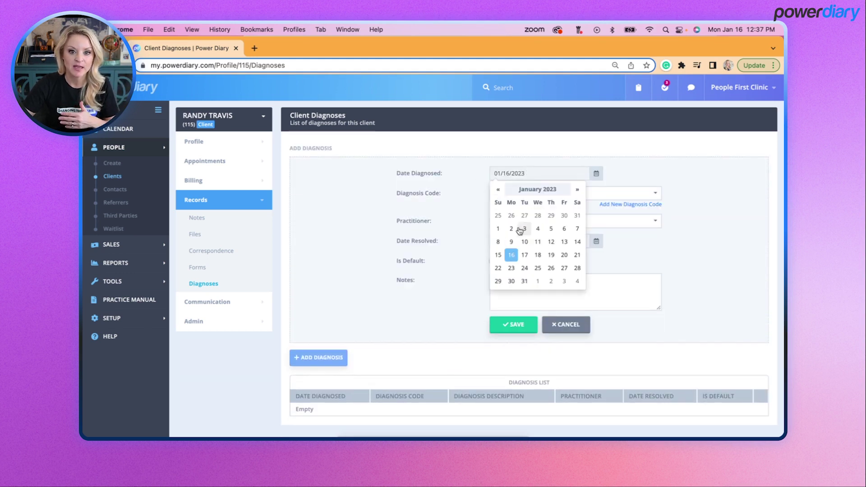
left_click(511, 244)
- Search diagnosis codes for "STRESS", choose F4310 - Post-traumatic stress disorder, unspecified, assign the client's treating practitioner and save the diagnosis
left_click(554, 197)
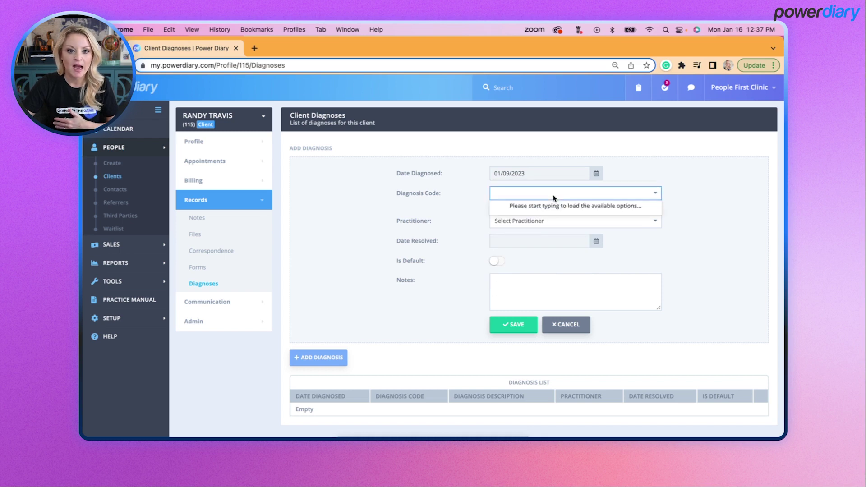
type("STRESS")
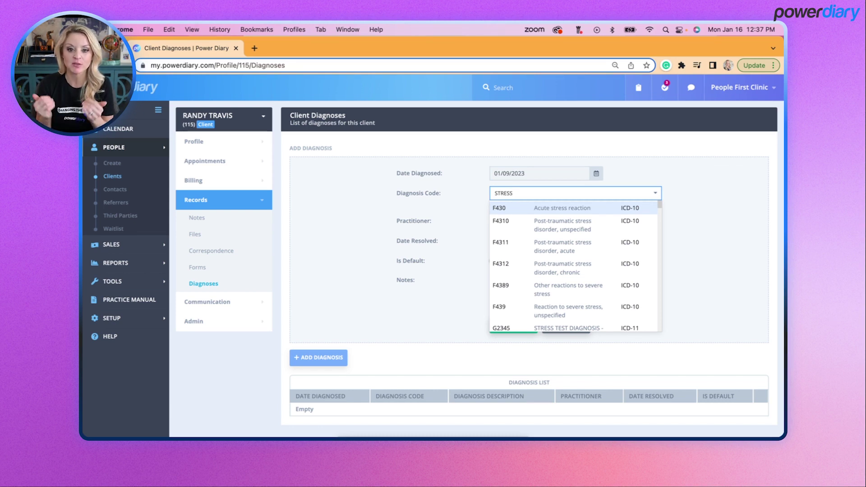
left_click(546, 224)
left_click(545, 221)
left_click(533, 264)
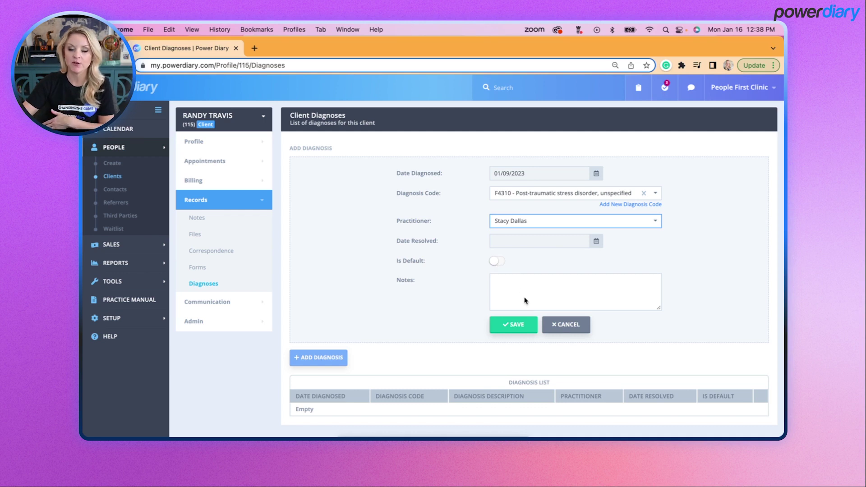
left_click(505, 326)
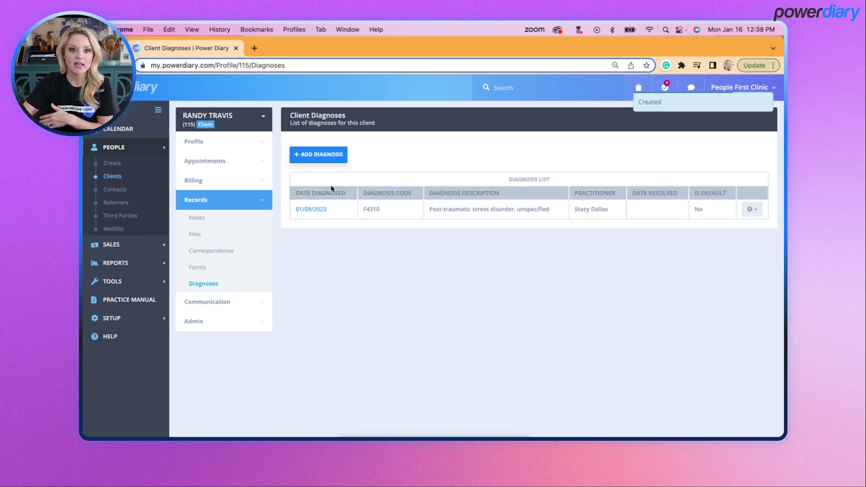
- Start a second client diagnosis, search the codes for "DEPRESSION" and choose F32A - Depression, unspecified
left_click(324, 155)
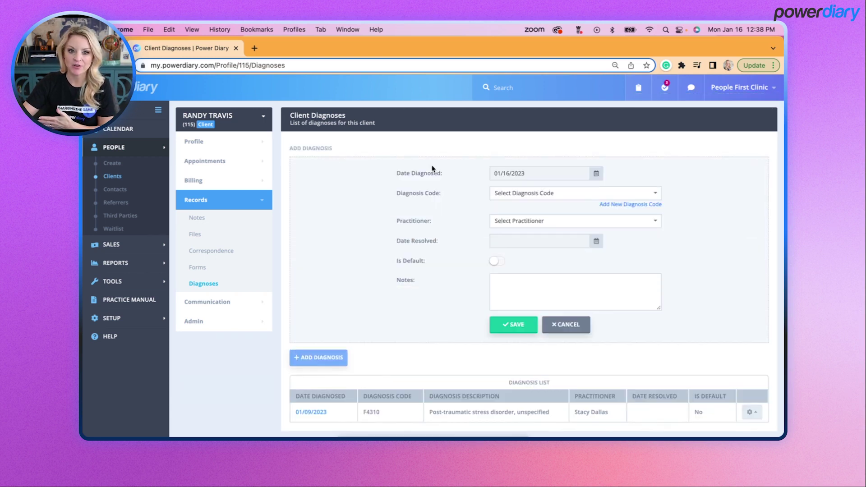
left_click(529, 194)
type("DR")
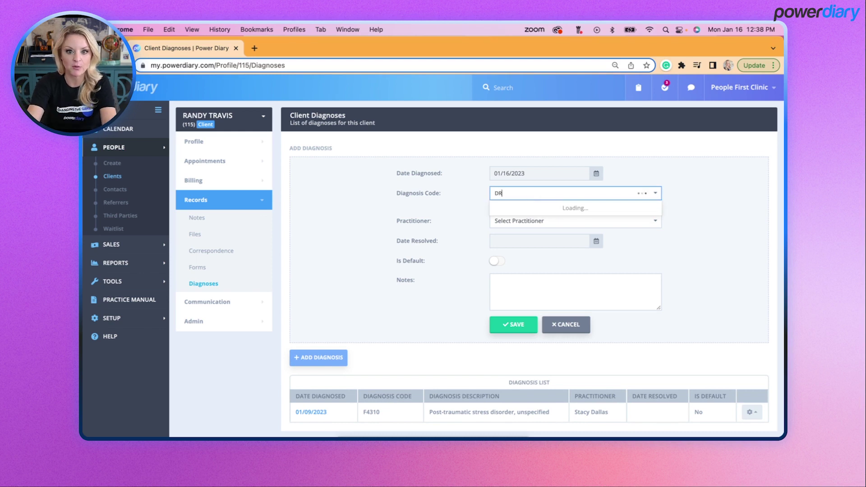
key("BackSpace")
type("EPRESSION")
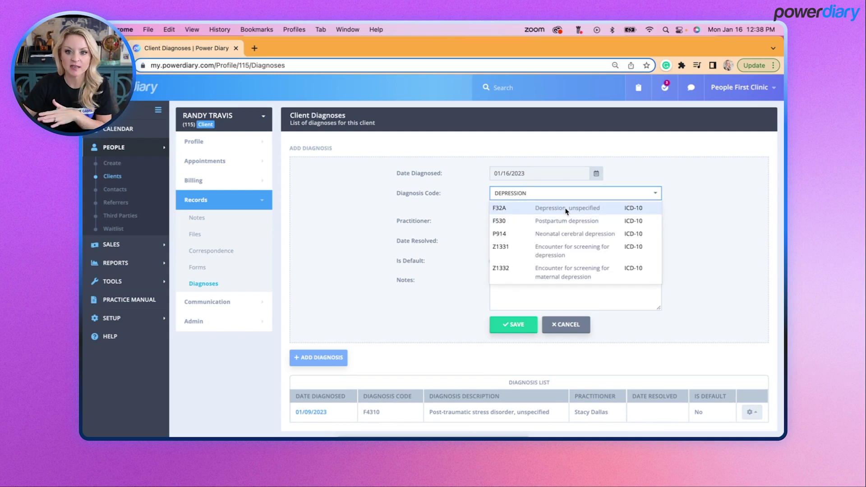
left_click(566, 211)
- Assign the same practitioner to the depression diagnosis, set its date diagnosed to 01/09/2023 and save it
left_click(545, 221)
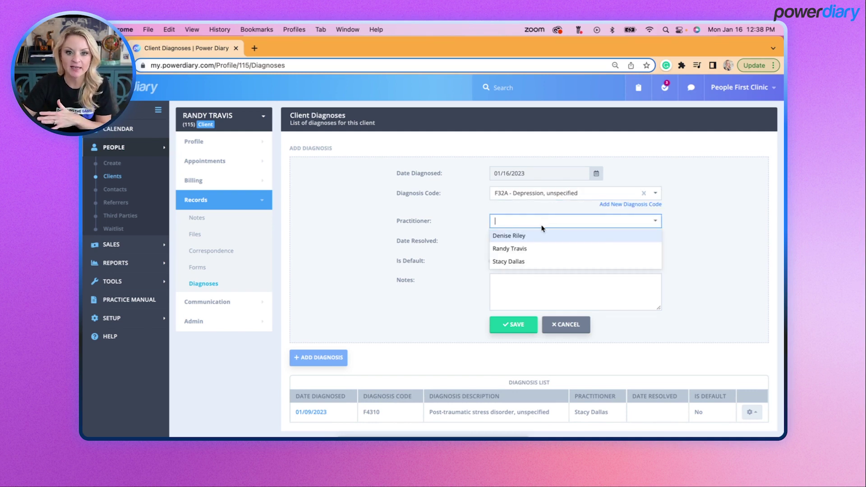
left_click(516, 264)
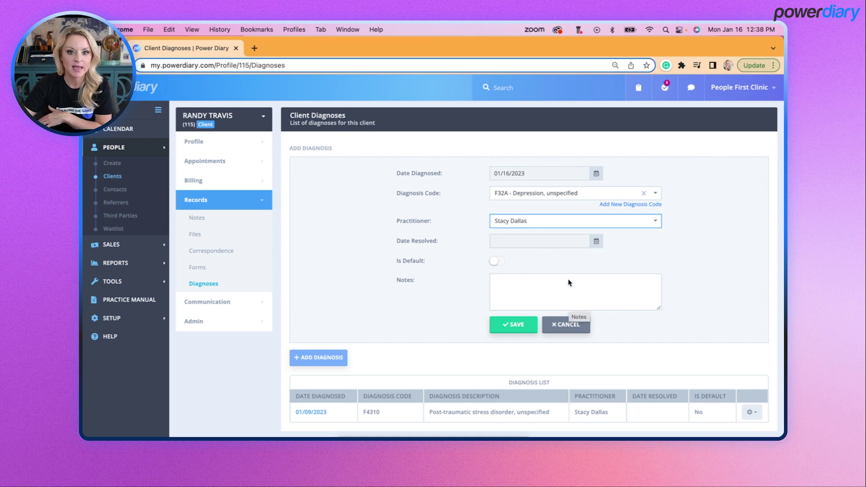
left_click(596, 173)
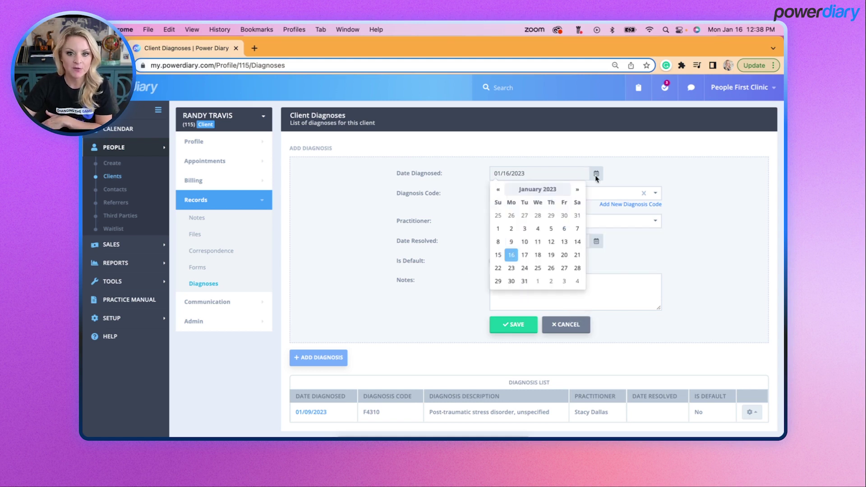
left_click(511, 242)
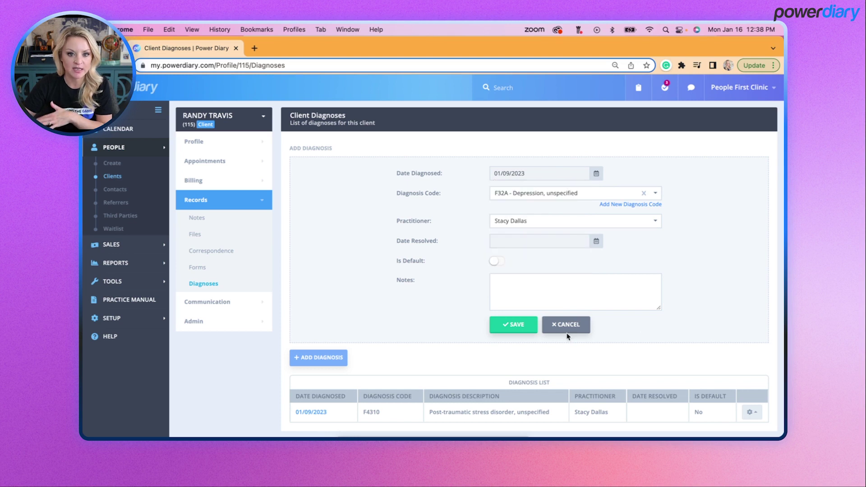
left_click(513, 328)
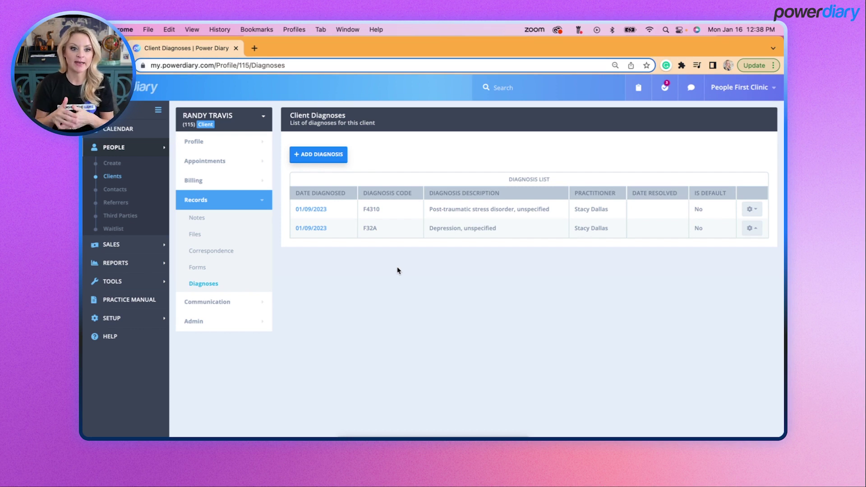
- From the client's invoice list, open the 1/09/2023 10:00 AM appointment and open its invoice for editing
left_click(187, 181)
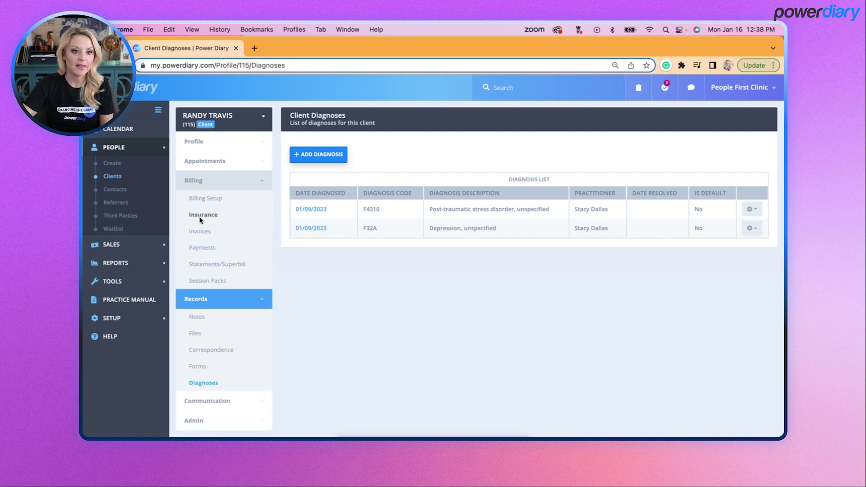
left_click(201, 232)
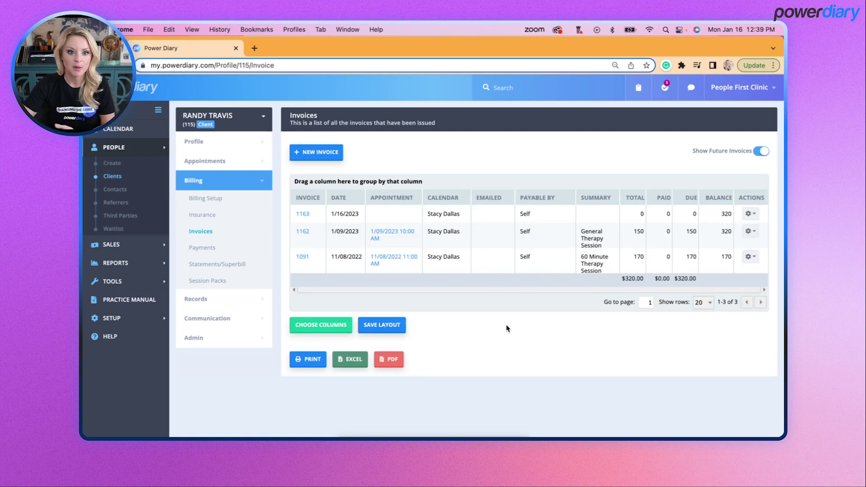
left_click(384, 233)
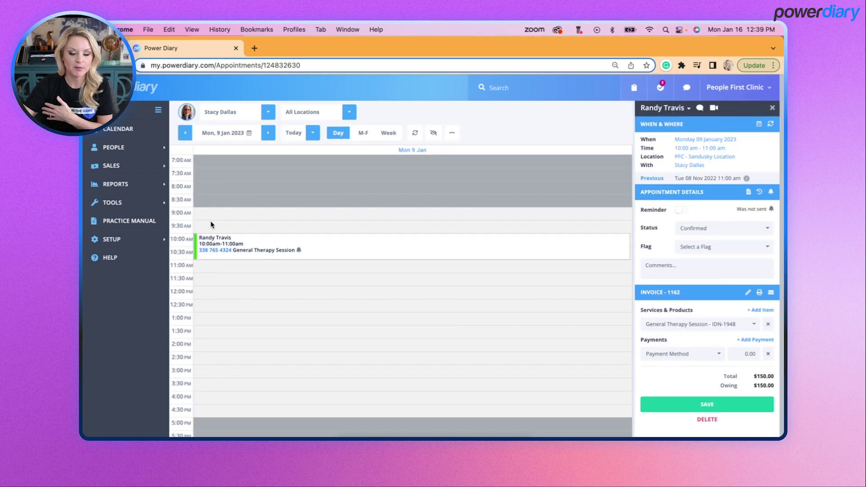
left_click(747, 292)
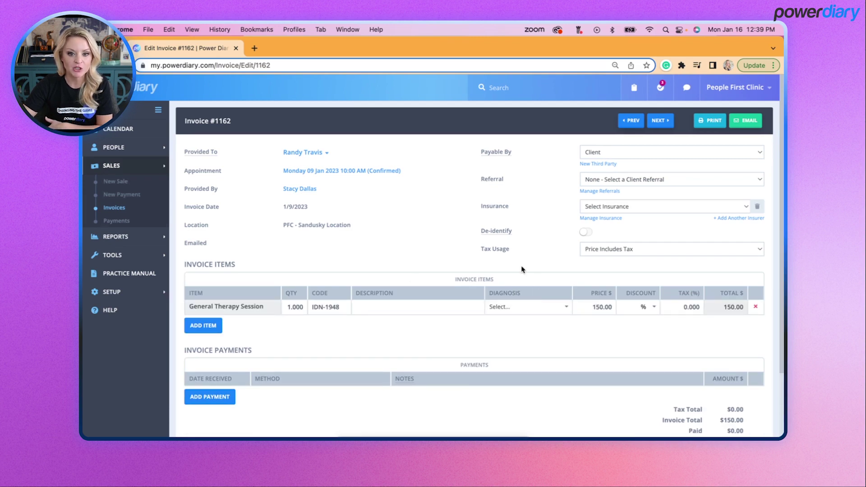
- Assign diagnoses F4310 and F32A to the General Therapy Session invoice item
left_click(518, 308)
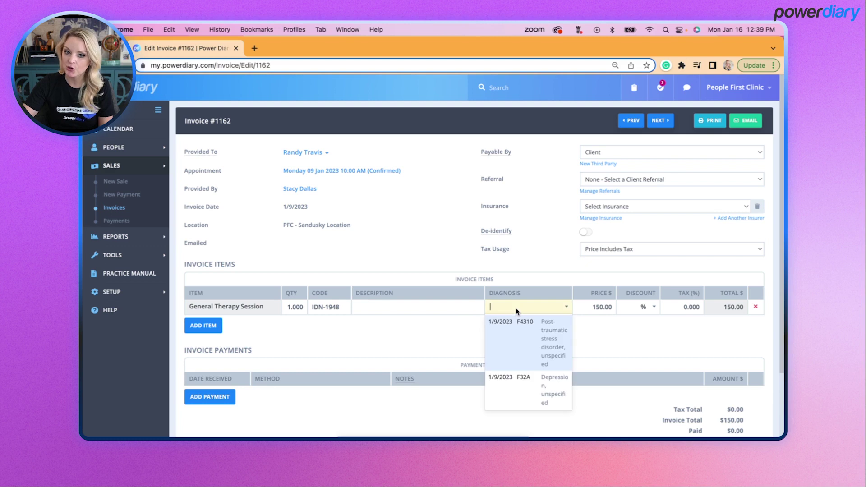
left_click(549, 364)
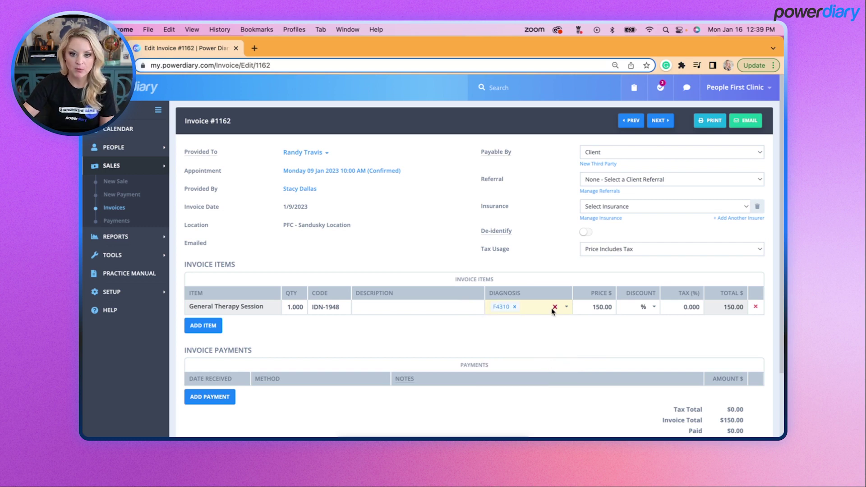
left_click(567, 308)
left_click(547, 339)
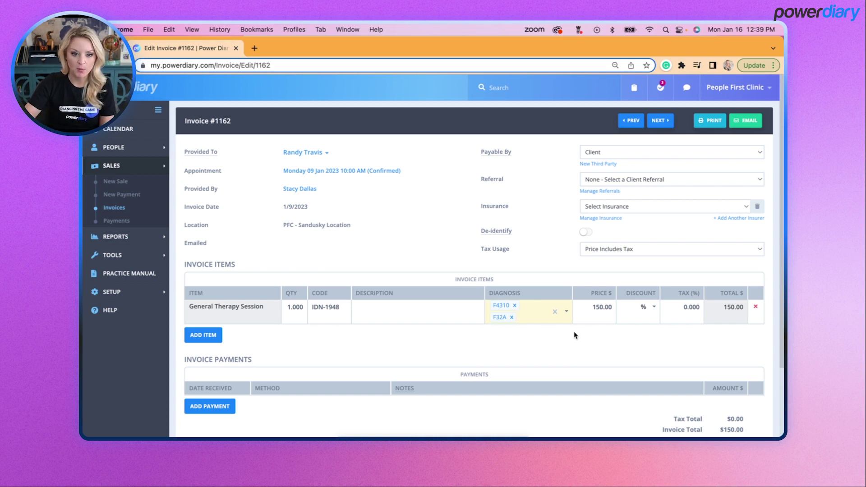
- Preview the printable invoice, examine its diagnoses and items sections, and close the preview
left_click(713, 122)
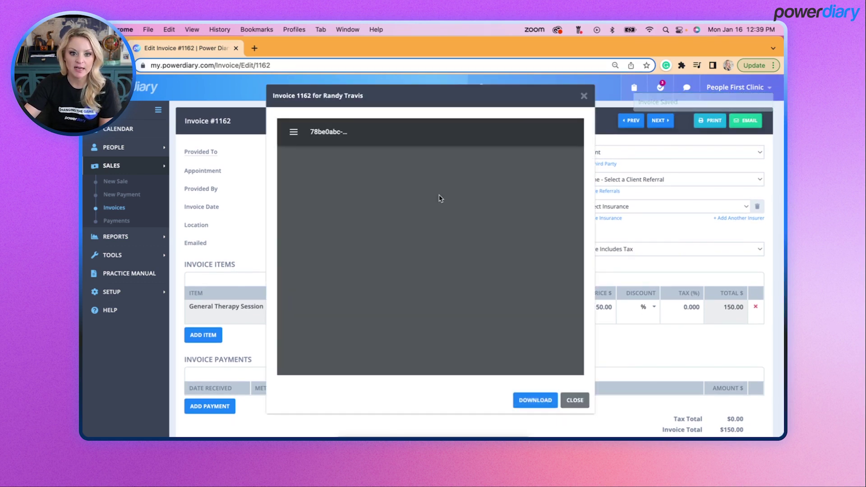
scroll(439, 199, "down", 5)
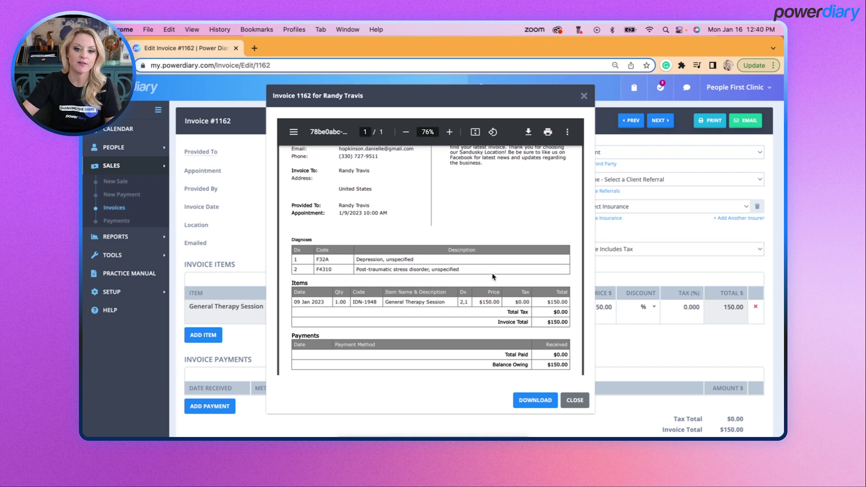
left_click(575, 400)
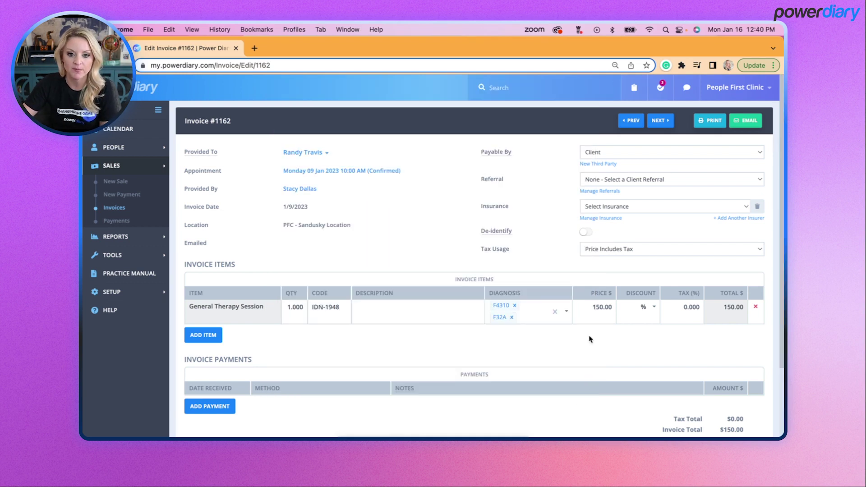
- Clear all diagnoses from the General Therapy Session item and check the invoice's print preview again
left_click(555, 311)
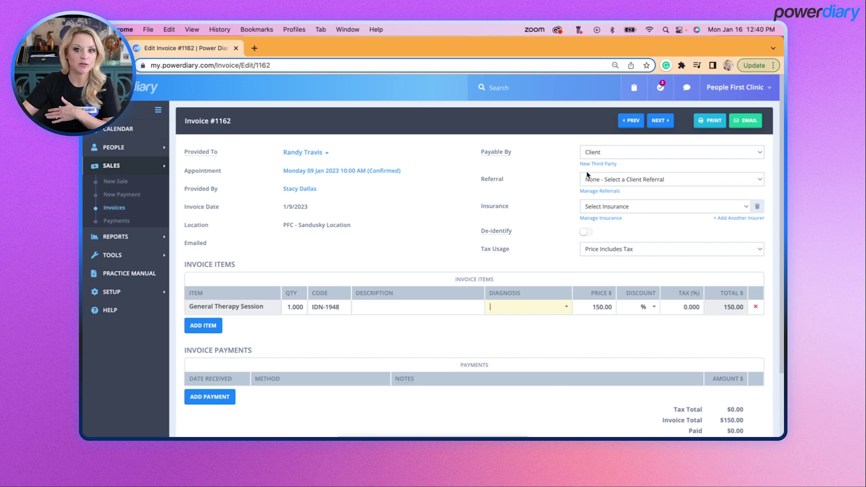
left_click(706, 125)
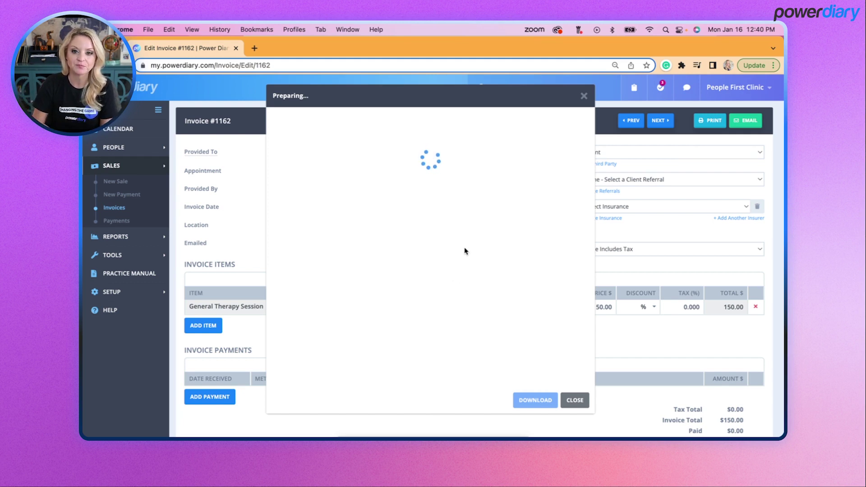
scroll(376, 244, "down", 4)
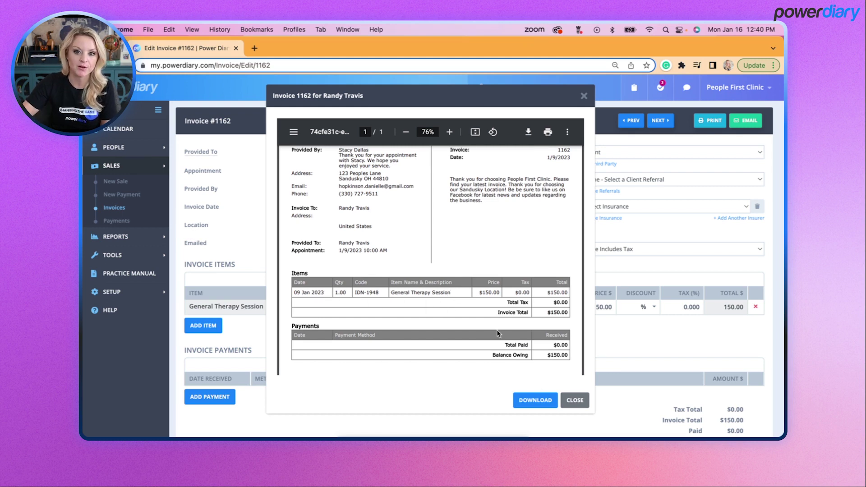
left_click(568, 401)
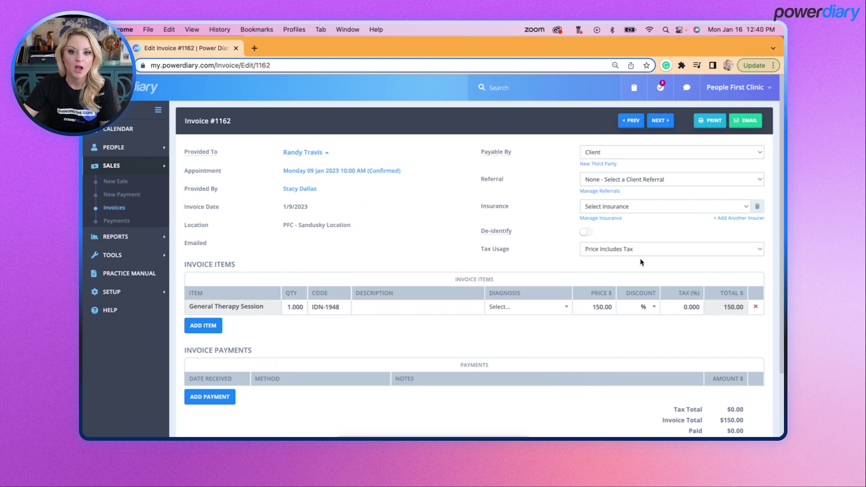
- Return to the calendar for Mon, 9 Jan 2023 and show all practitioners
left_click(110, 149)
left_click(110, 178)
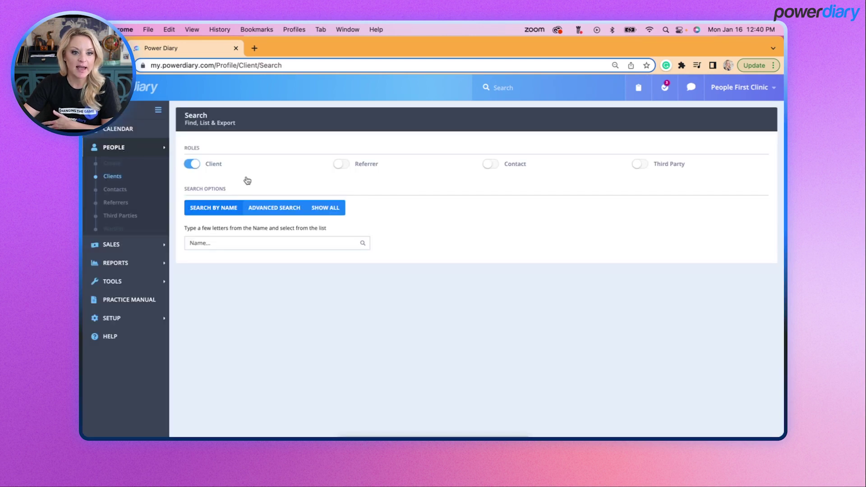
left_click(113, 130)
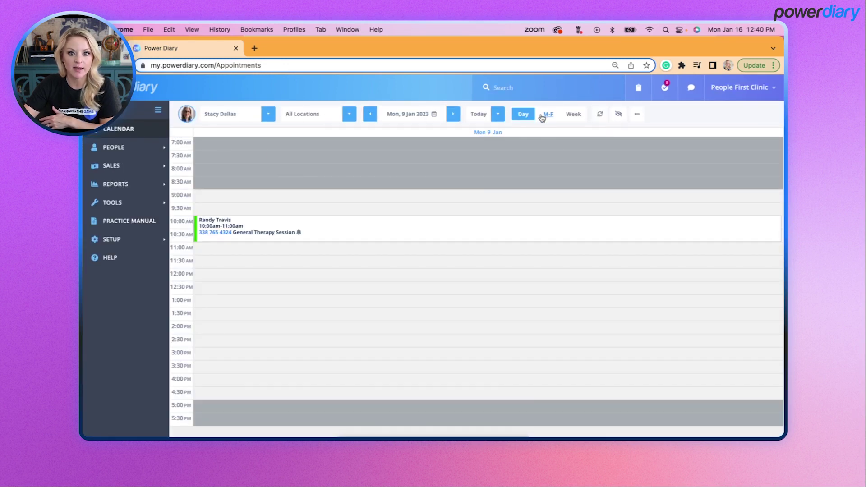
left_click(342, 115)
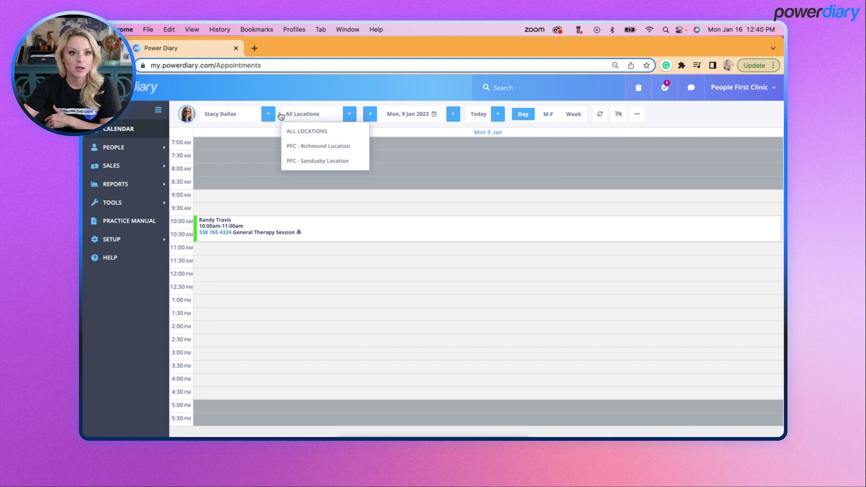
left_click(269, 115)
left_click(231, 134)
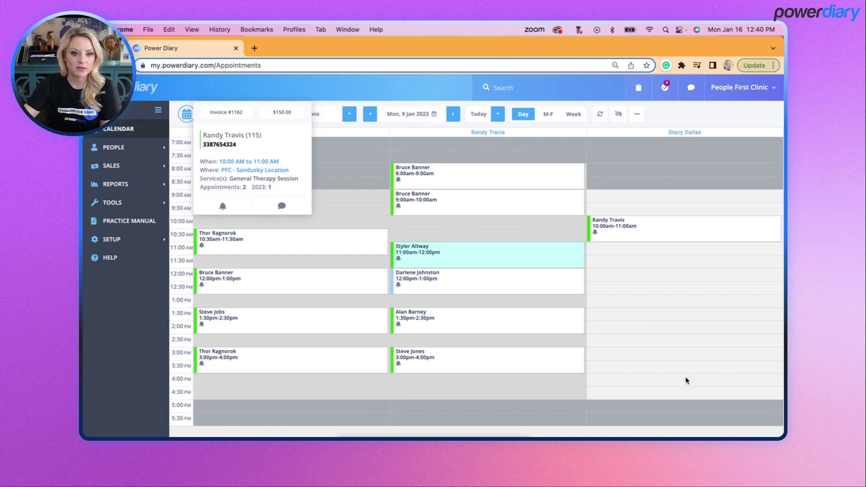
- Book a General Therapy Session at 12:00 PM with the third practitioner for the second client matching the name search, and save it
left_click(612, 280)
left_click(679, 300)
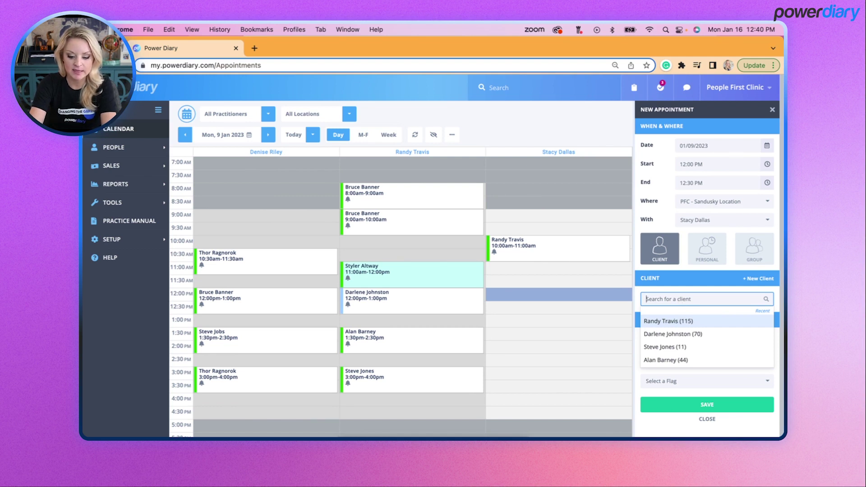
type("DANIEL")
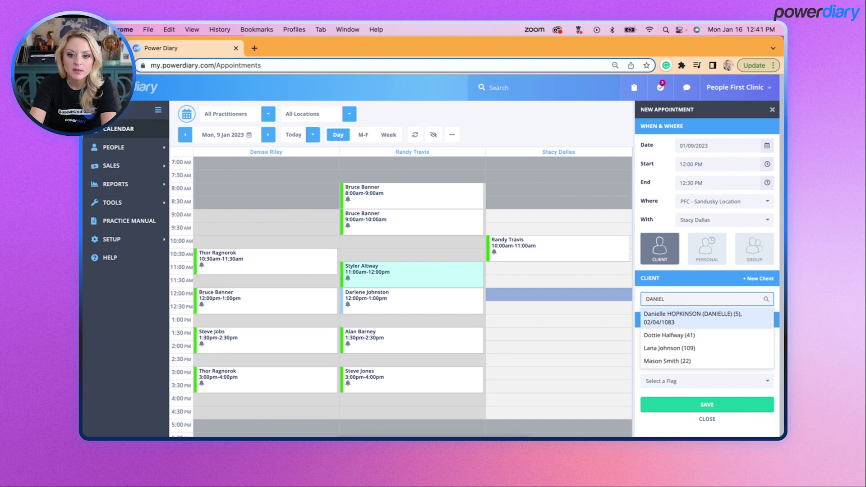
left_click(680, 333)
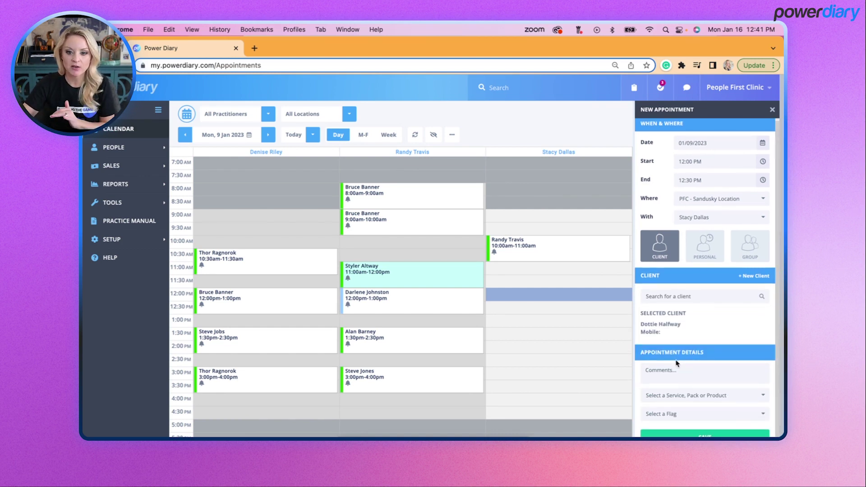
left_click(668, 399)
left_click(665, 310)
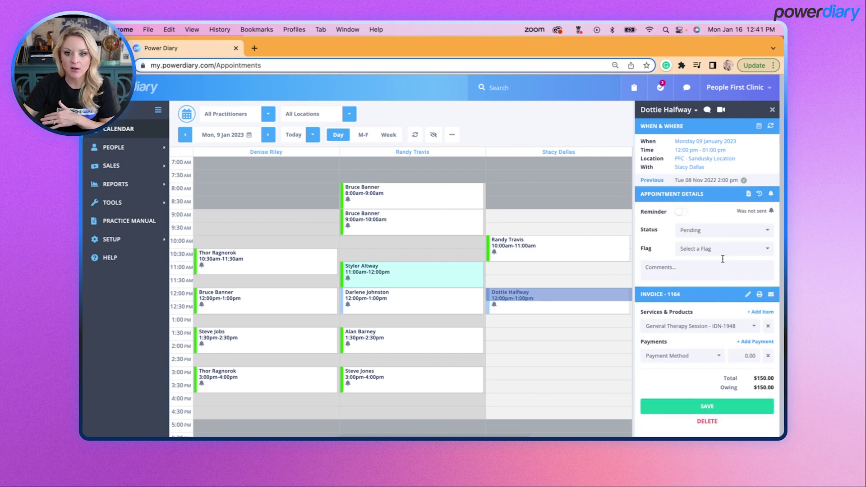
- Set the new appointment's status to Confirmed and save the change
left_click(713, 231)
left_click(695, 258)
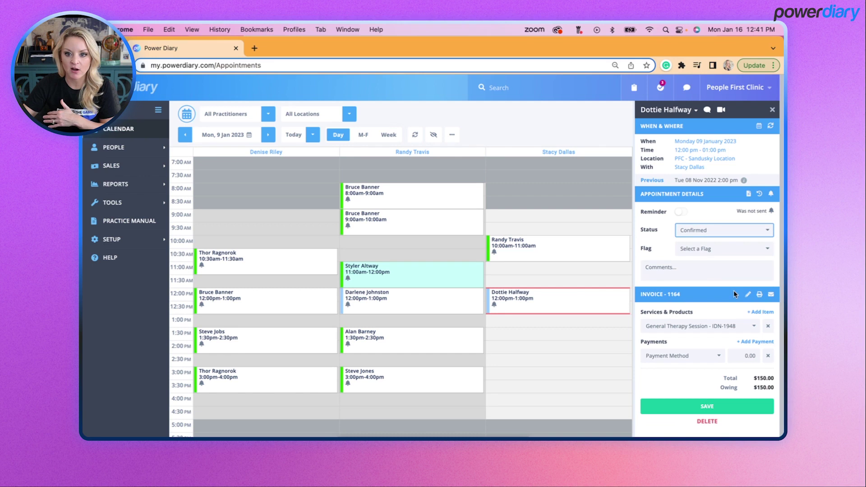
left_click(672, 407)
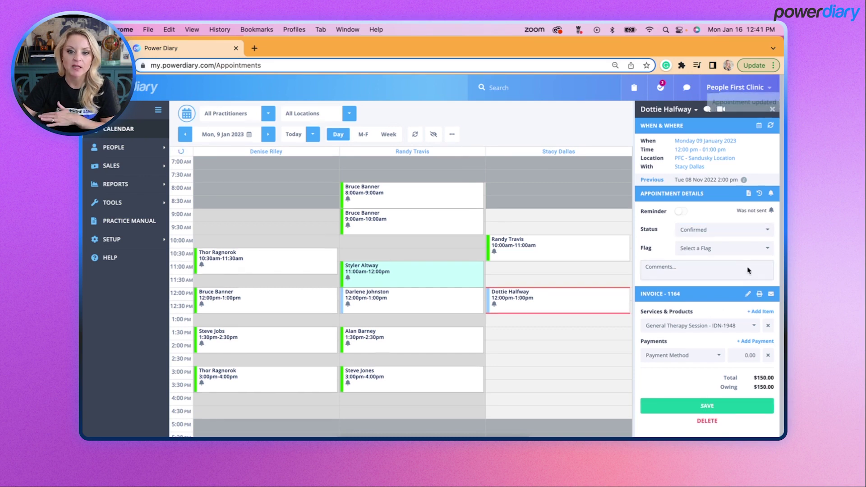
- Open the new appointment's invoice, examine its print preview for a diagnoses section, and return to the calendar
left_click(747, 295)
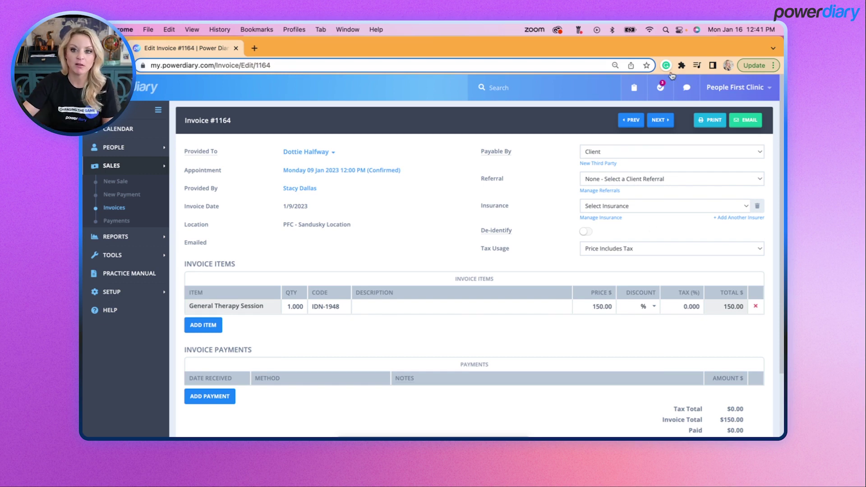
left_click(710, 120)
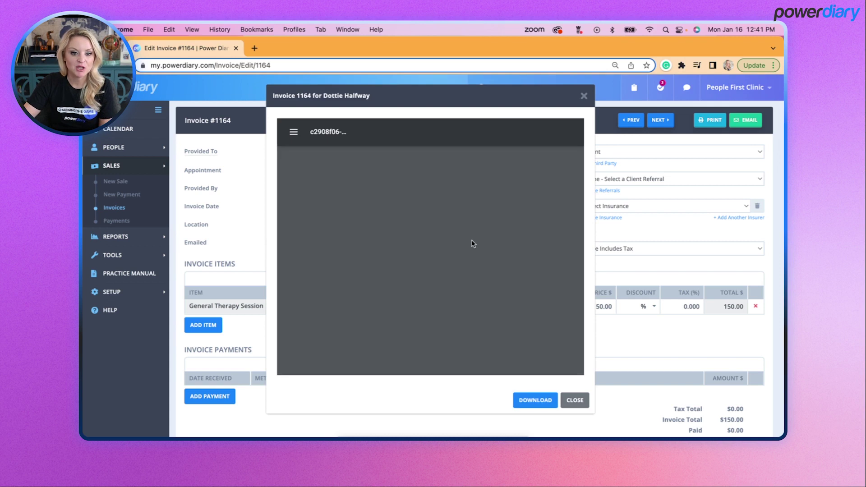
scroll(472, 244, "down", 5)
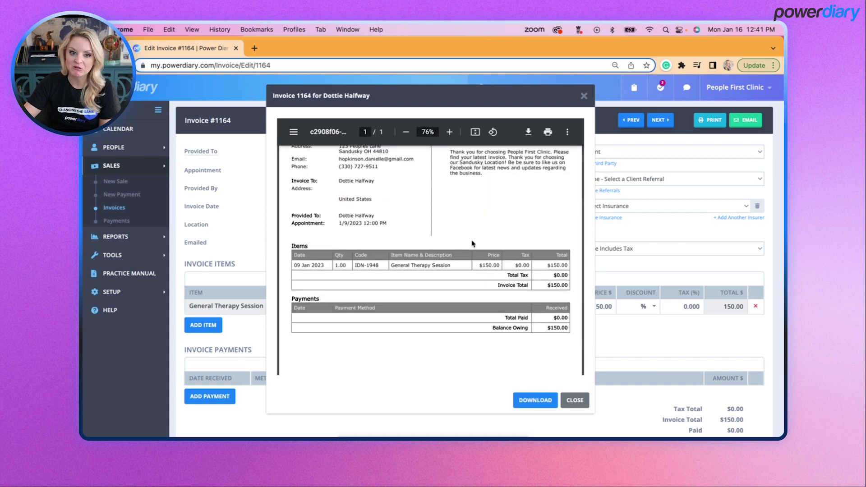
left_click(580, 406)
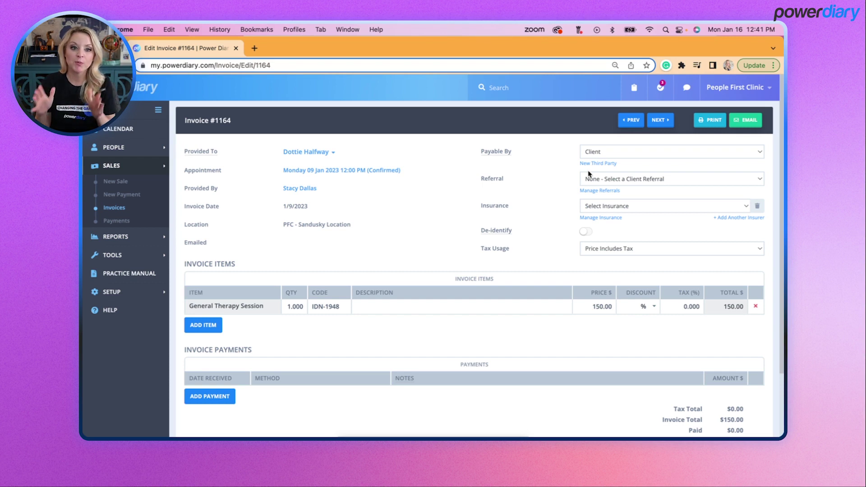
left_click(120, 131)
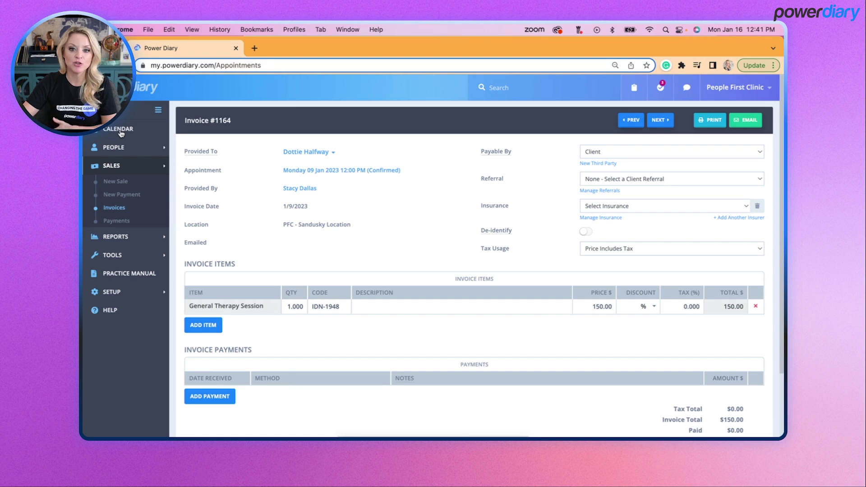